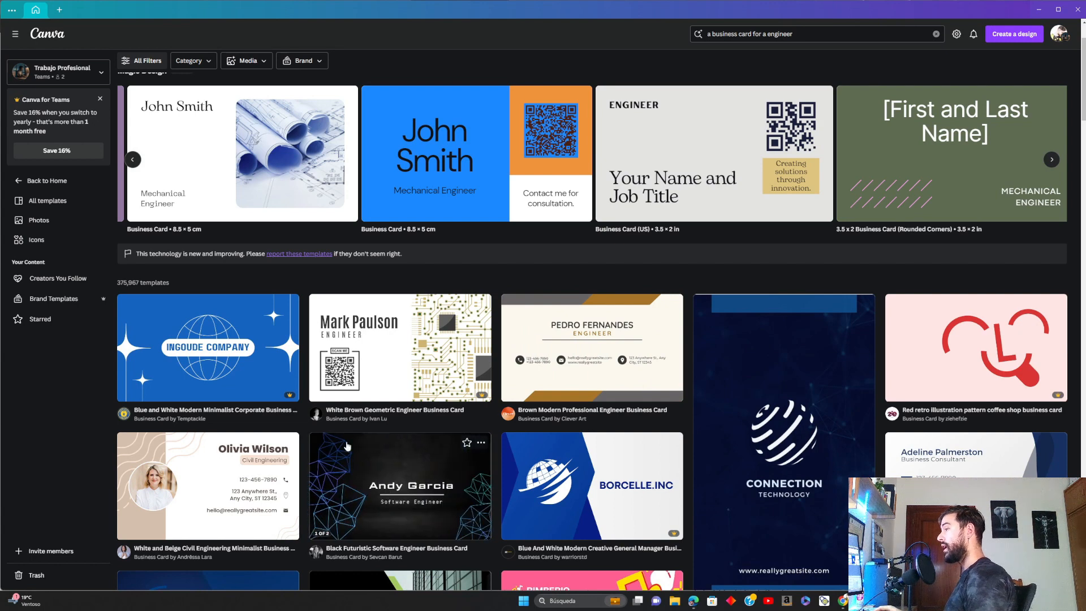
# Start a new design from the Black Futuristic Software Engineer Business Card template.
pyautogui.click(362, 465)
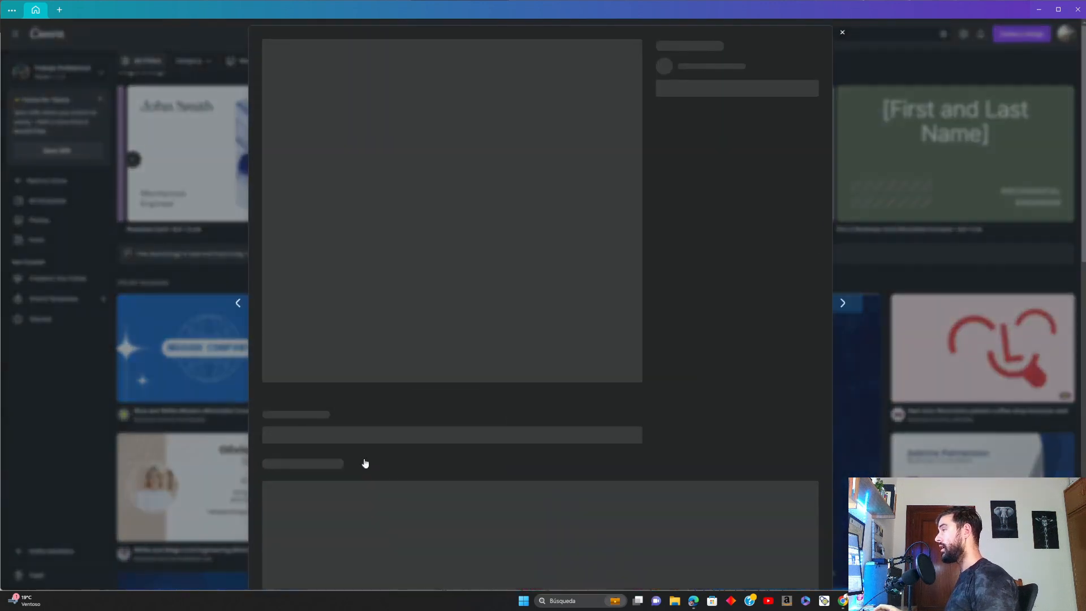
pyautogui.click(707, 248)
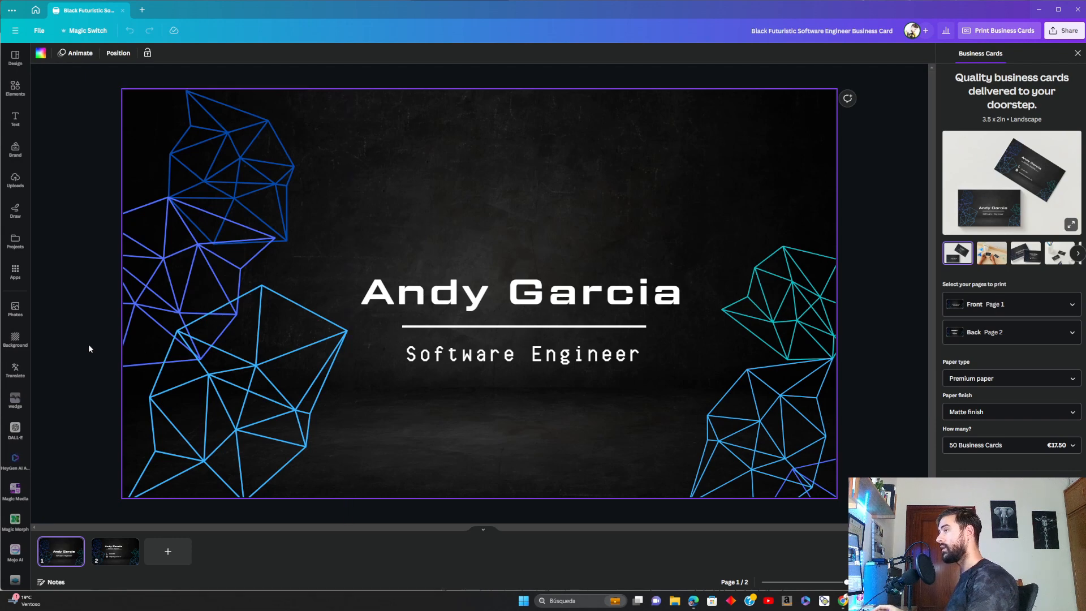
# Generate a QR code with the Hello QArt app for google.com, described as "a elegant computer design".
pyautogui.click(15, 271)
pyautogui.scroll(-3, 127, 362)
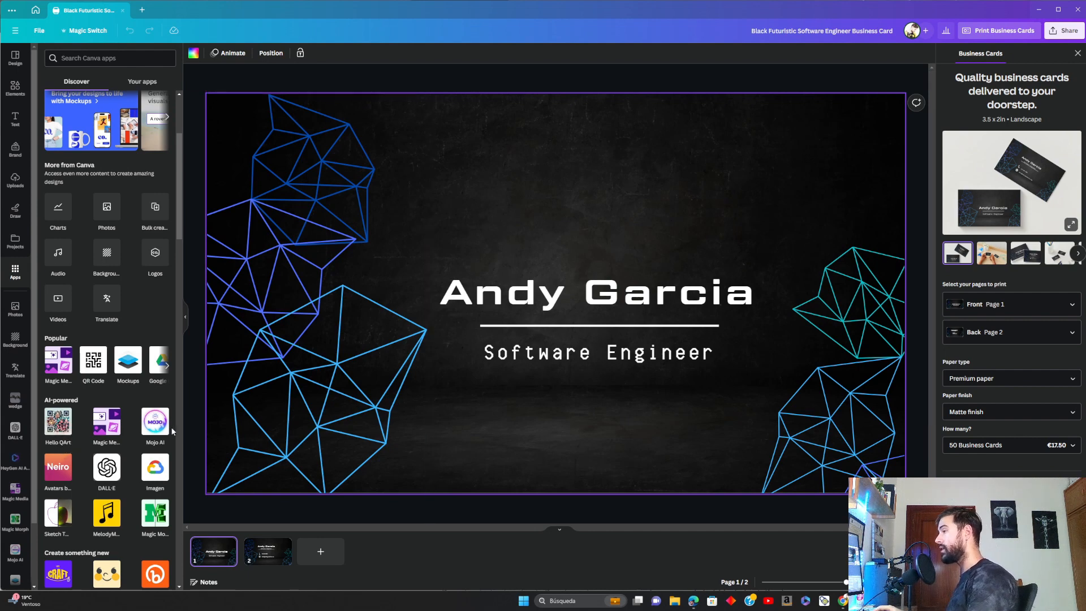
pyautogui.click(63, 428)
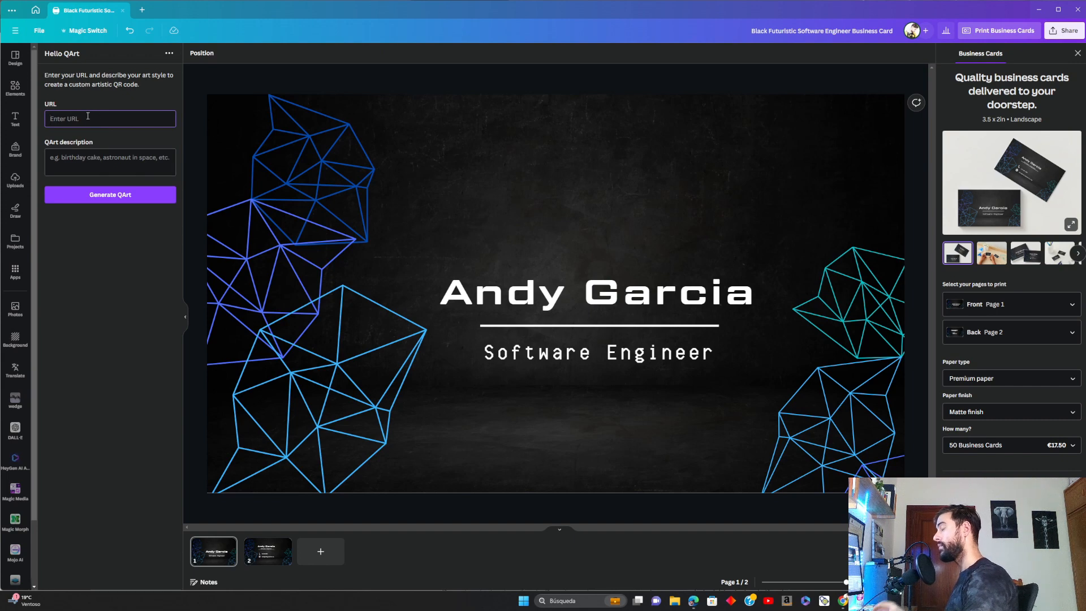
pyautogui.write('google')
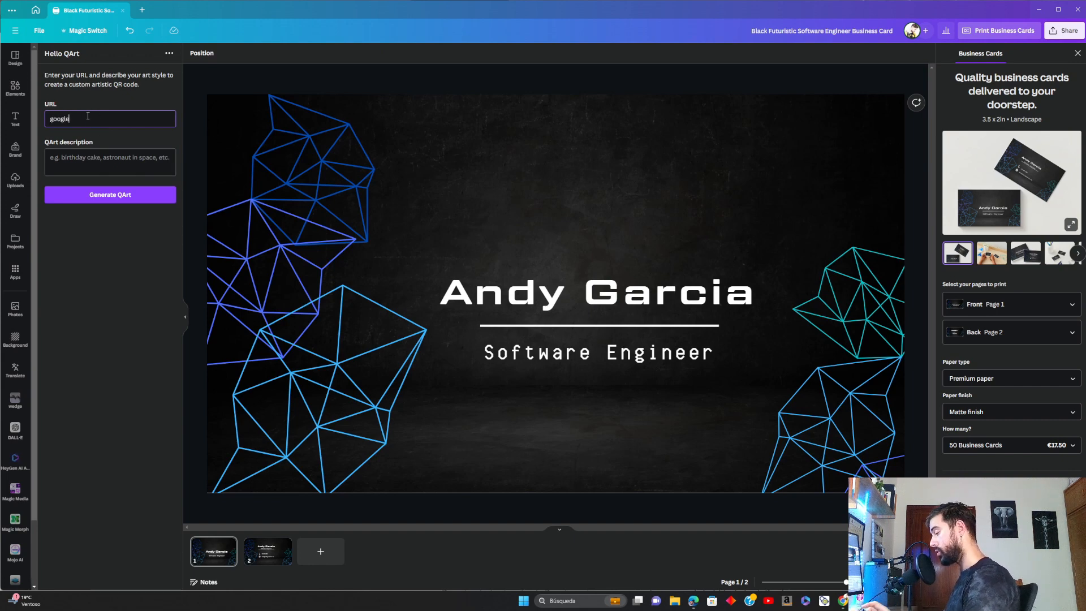
pyautogui.write('.com')
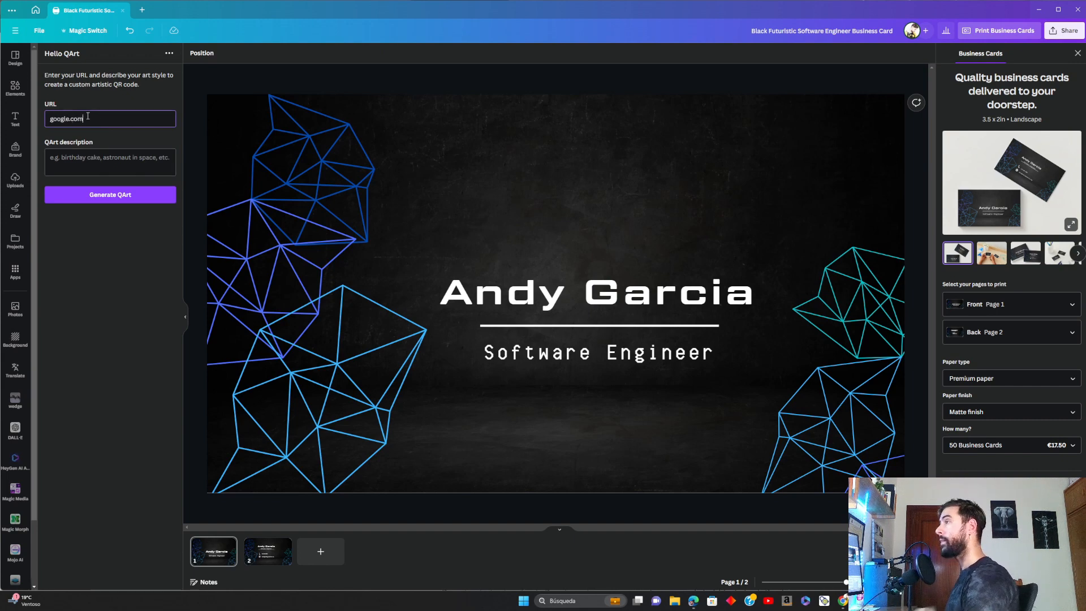
pyautogui.click(94, 156)
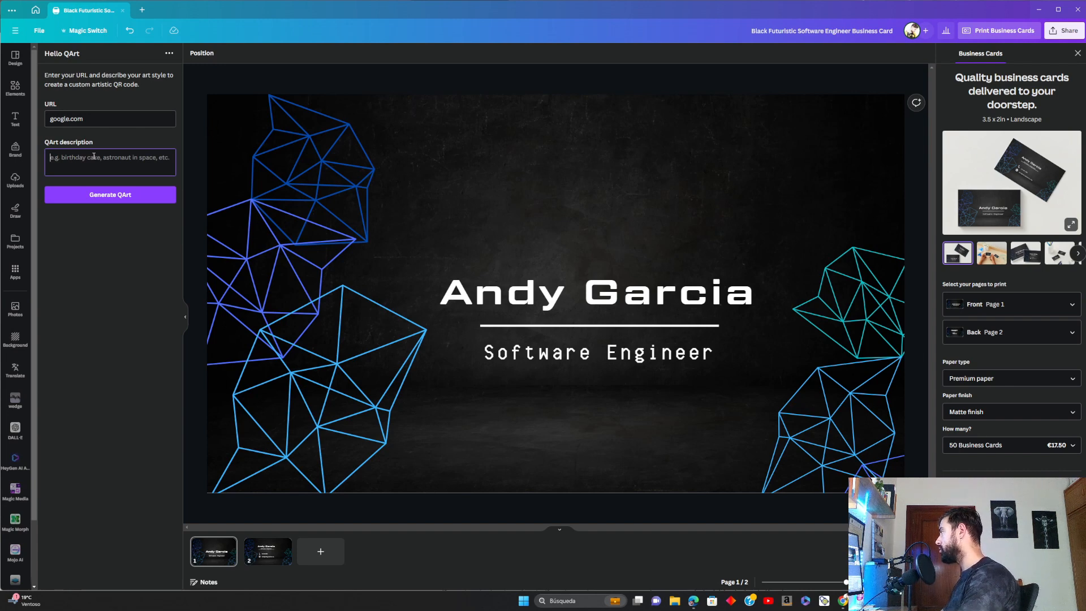
pyautogui.write('a')
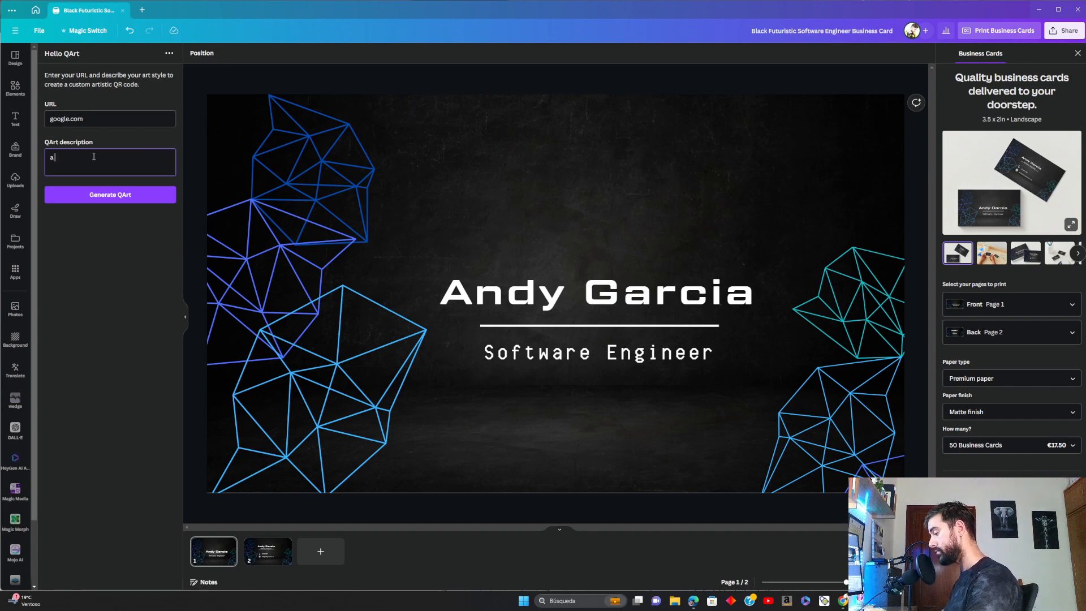
pyautogui.write(' elegant computer design')
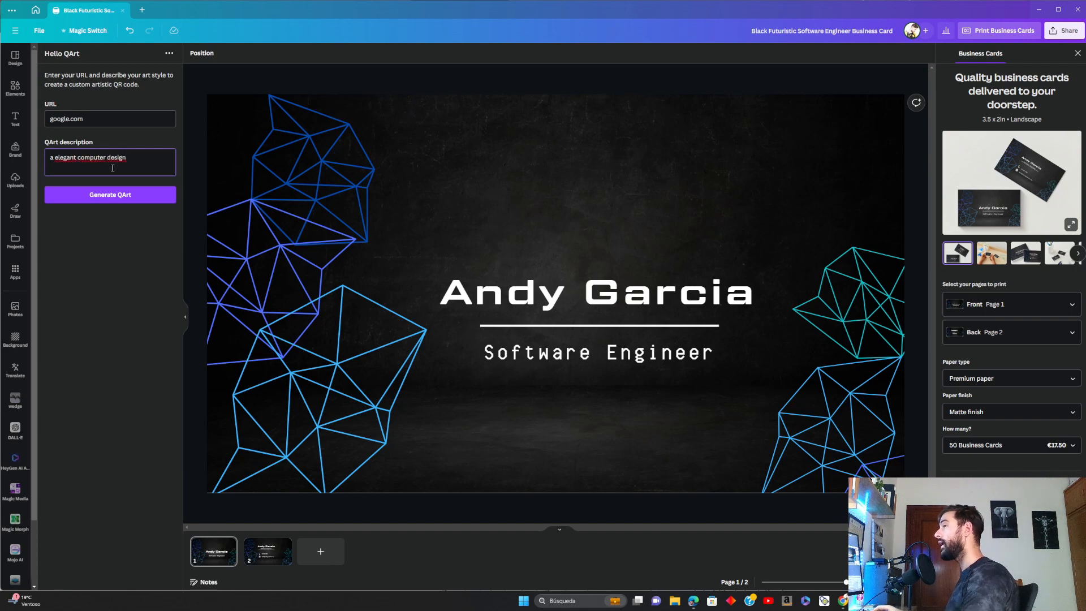
pyautogui.click(121, 196)
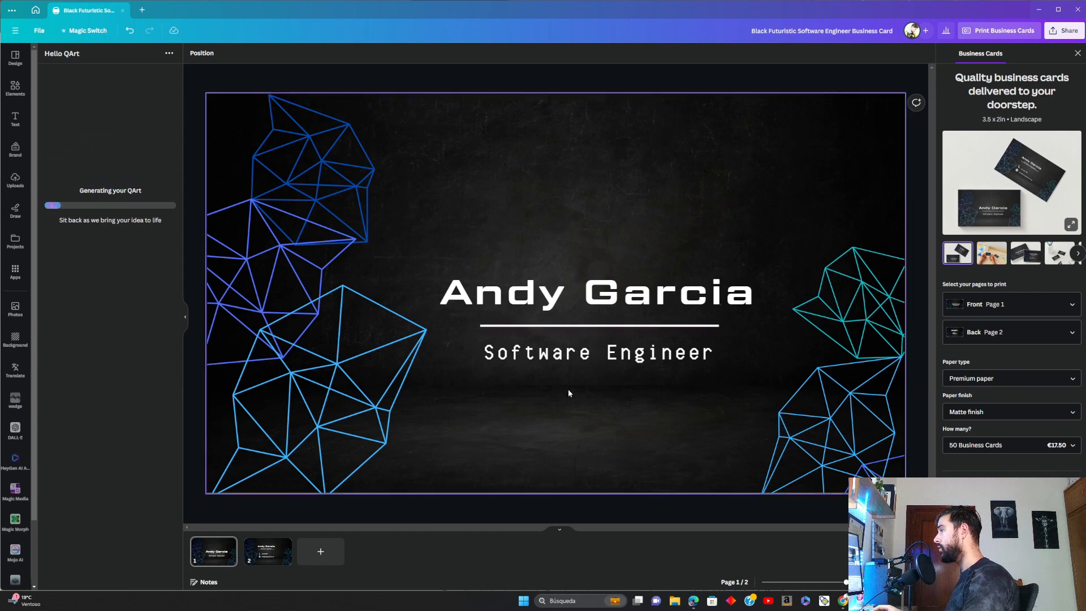
# Move the generated QR code to the upper right area of the card and shrink it to less than half its size.
pyautogui.moveTo(581, 318); pyautogui.dragTo(785, 211)
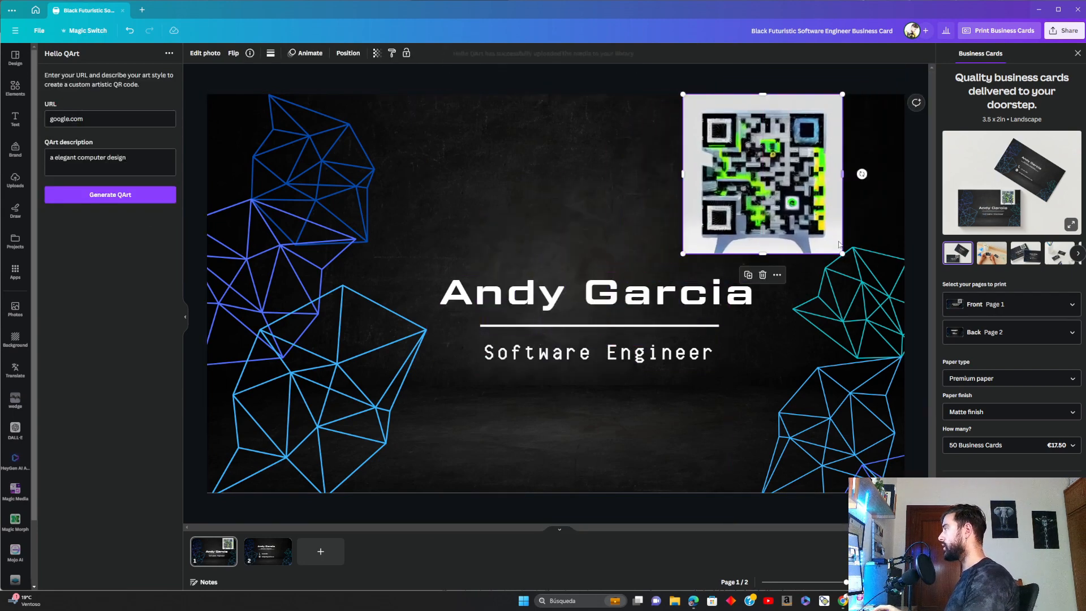
pyautogui.moveTo(843, 254); pyautogui.dragTo(803, 156)
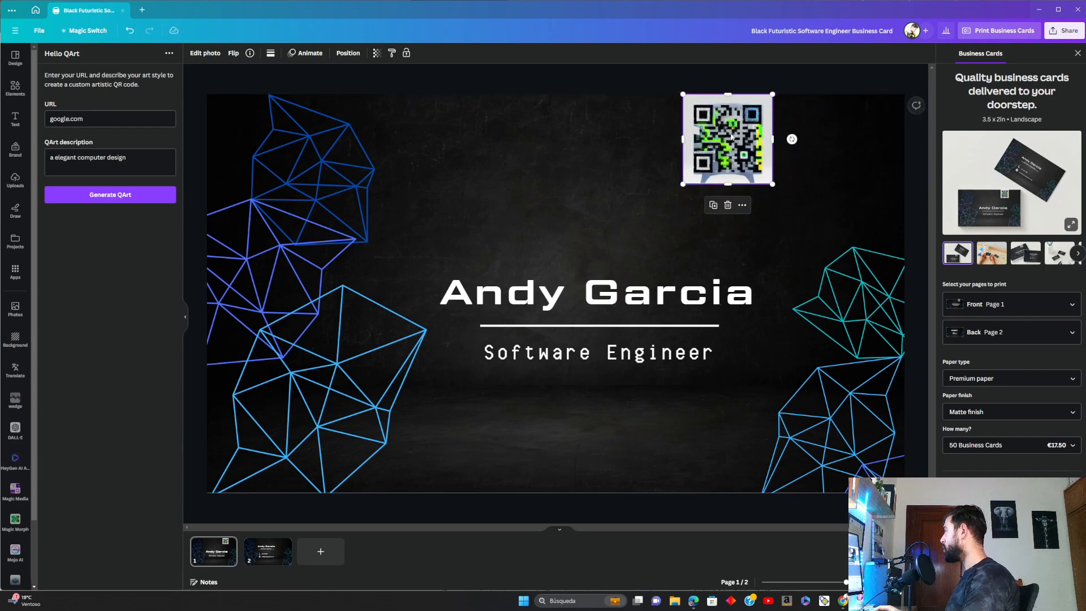
pyautogui.moveTo(773, 94); pyautogui.dragTo(752, 114)
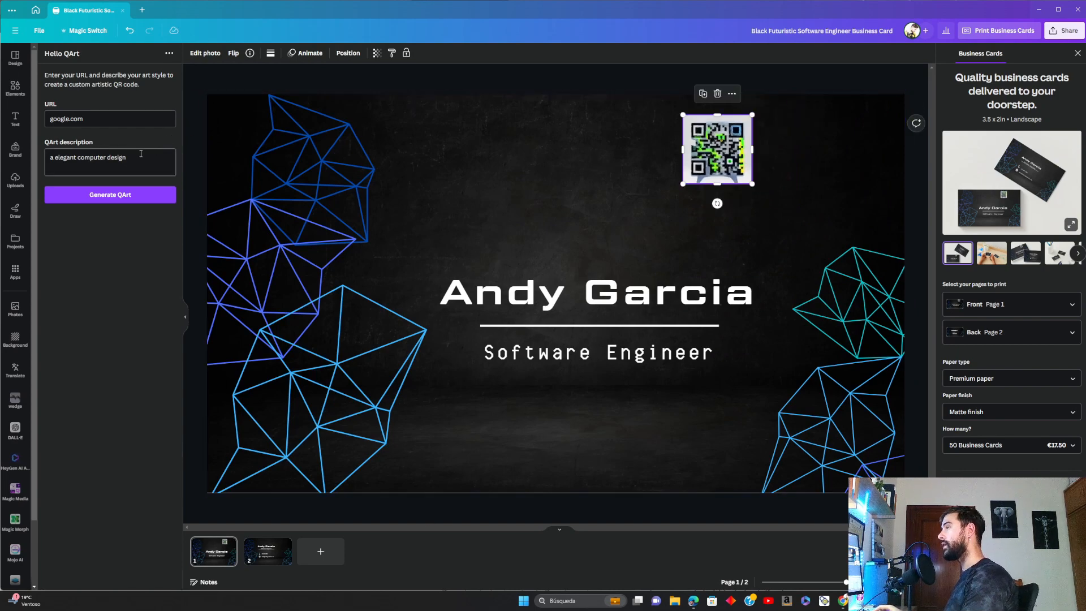
# Generate another google.com QR code described as "a minimalist colorful design", and place it at about a third of its size above the name.
pyautogui.moveTo(141, 154); pyautogui.dragTo(48, 157)
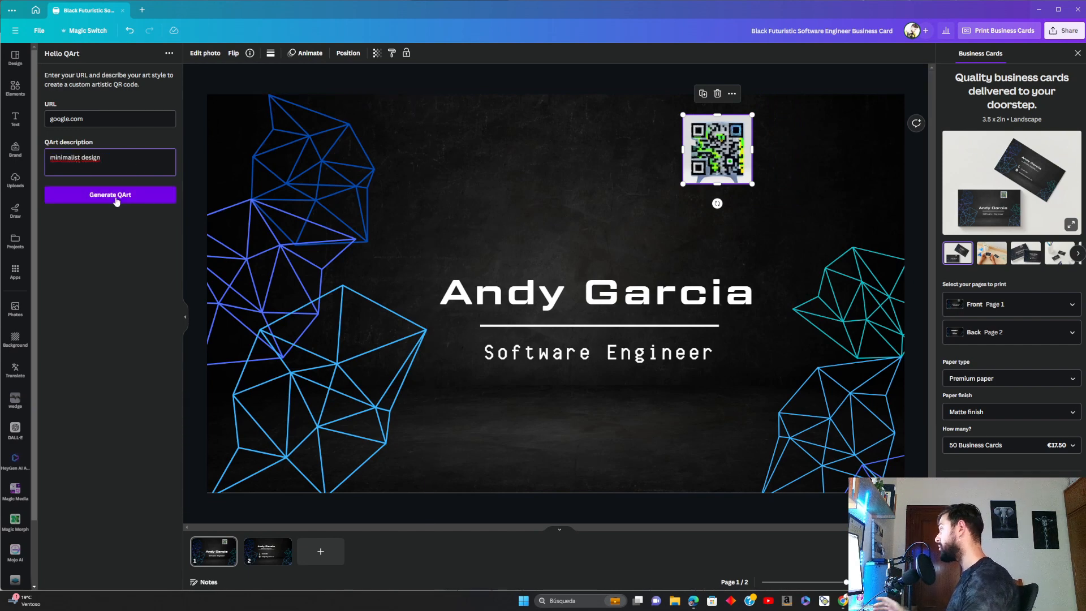
pyautogui.click(116, 194)
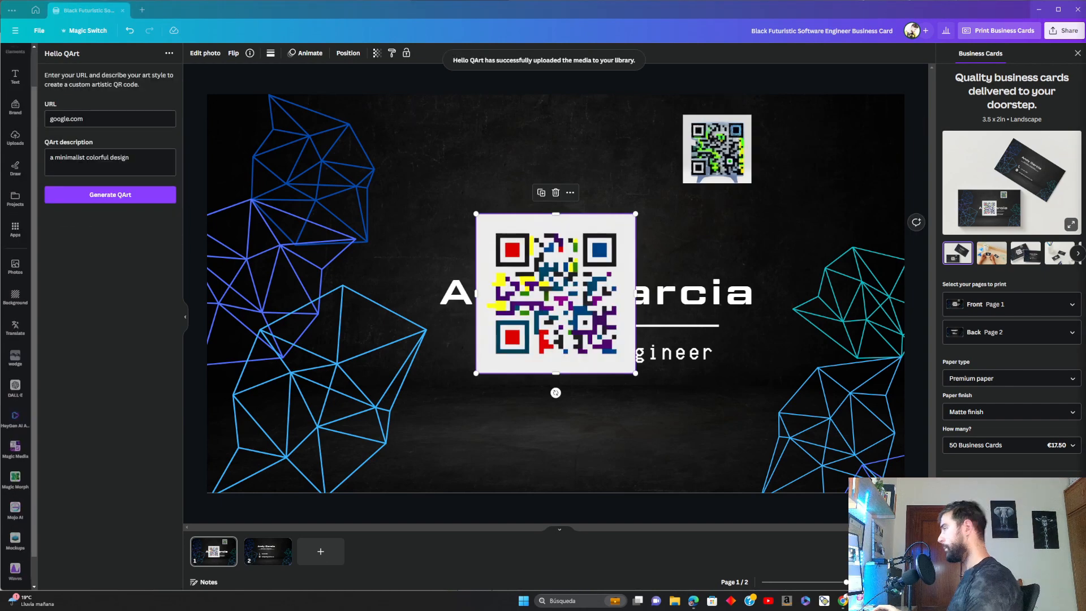
pyautogui.moveTo(599, 263); pyautogui.dragTo(535, 152)
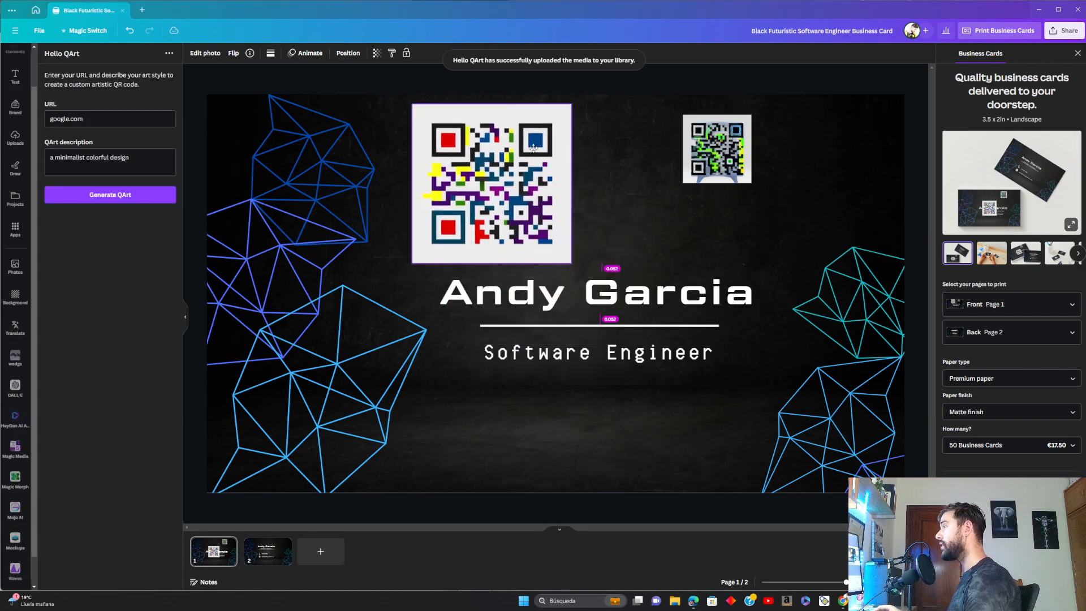
pyautogui.moveTo(570, 262); pyautogui.dragTo(536, 192)
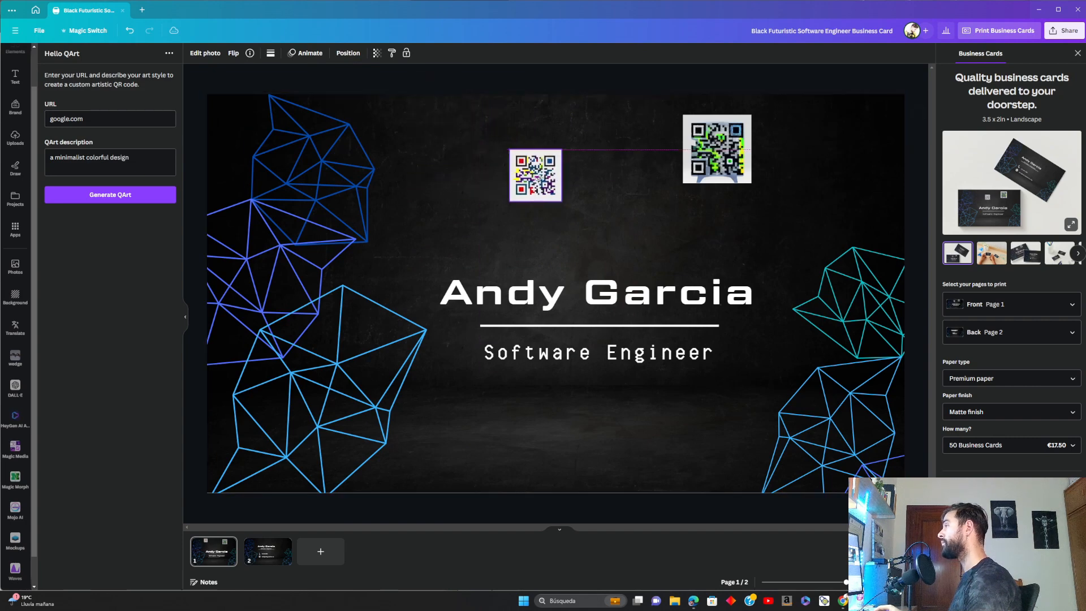
# Move the colorful QR code below the job title and delete the first, green-accented QR code from page 1.
pyautogui.moveTo(724, 162); pyautogui.dragTo(745, 202)
pyautogui.click(620, 221)
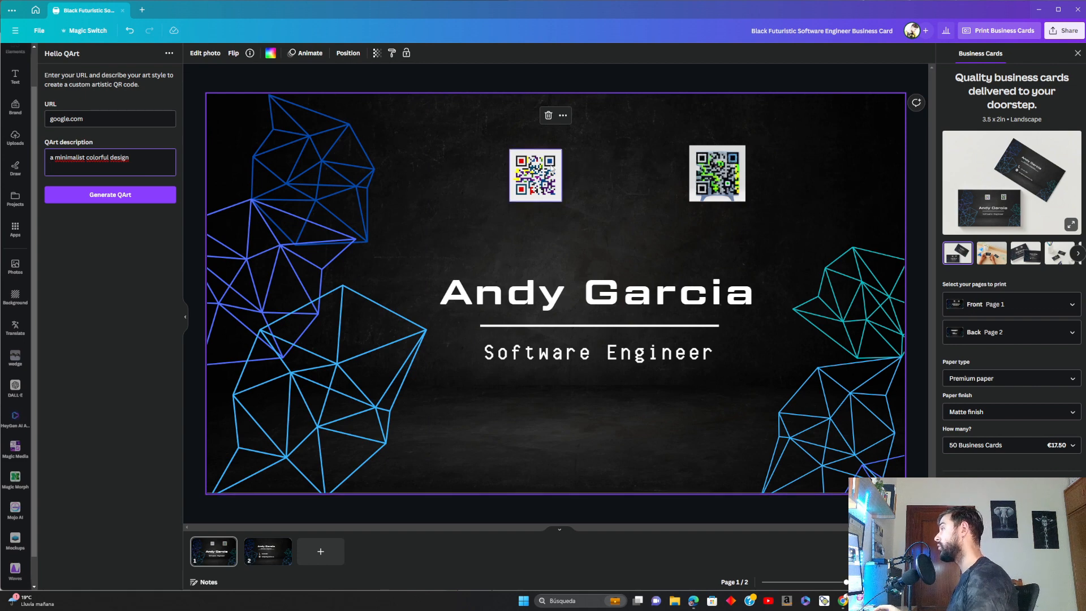
pyautogui.moveTo(553, 172); pyautogui.dragTo(583, 419)
pyautogui.click(734, 184)
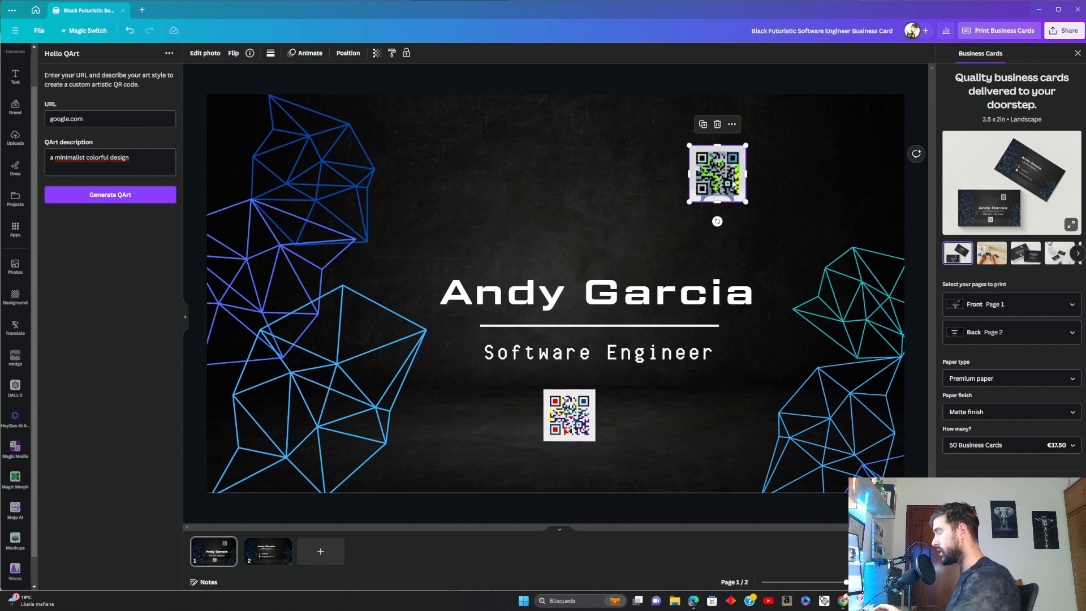
pyautogui.press('Delete')
# Transfer the colorful QR code from page 1 to page 2 of the business card.
pyautogui.click(590, 421)
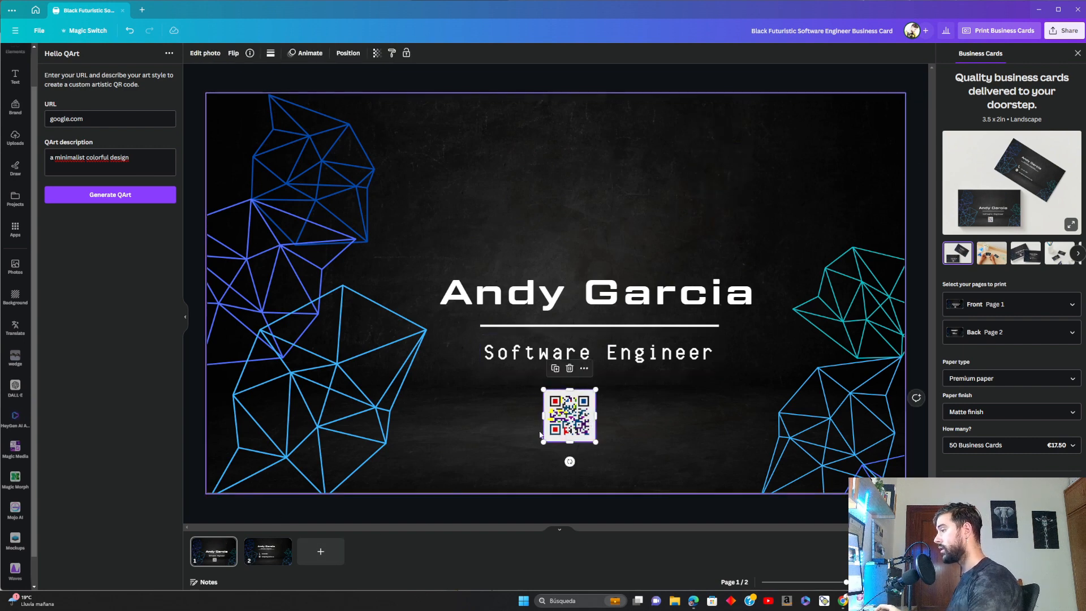
pyautogui.press('Delete')
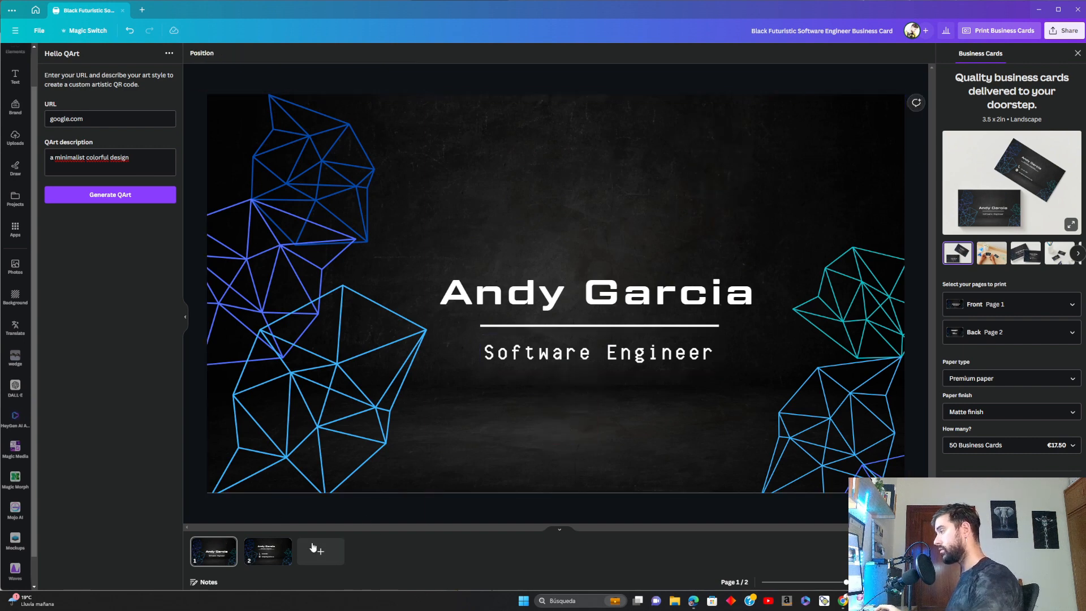
pyautogui.click(268, 552)
pyautogui.click(553, 413)
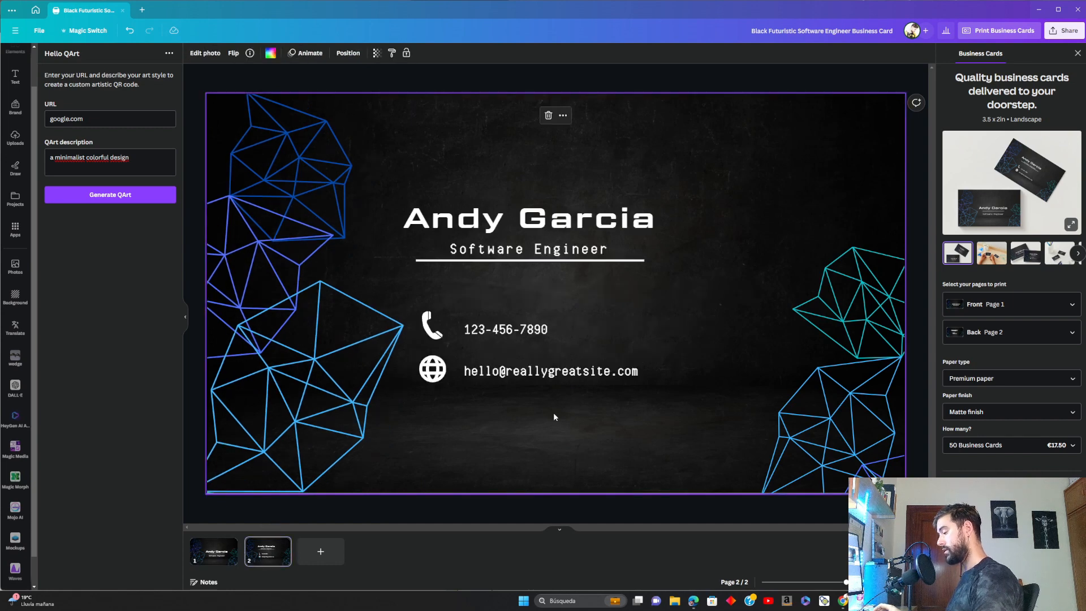
pyautogui.hotkey('ctrl', 'v')
# Place the QR code beside the phone and e-mail details on page 2, slightly enlarged.
pyautogui.moveTo(567, 410); pyautogui.dragTo(753, 306)
pyautogui.moveTo(729, 343); pyautogui.dragTo(725, 341)
pyautogui.click(741, 224)
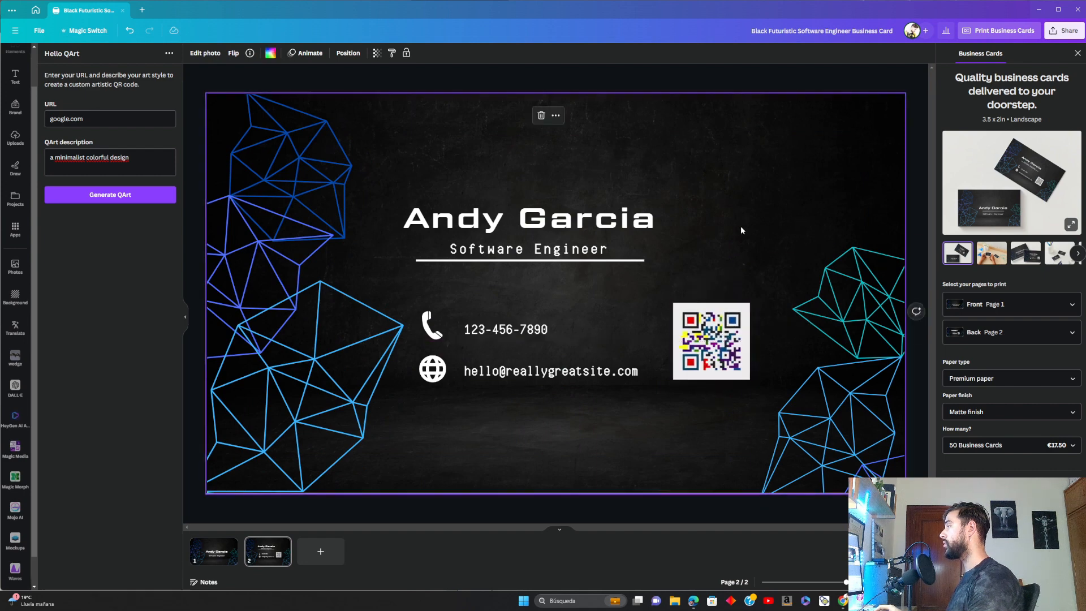
pyautogui.scroll(-2, 569, 277)
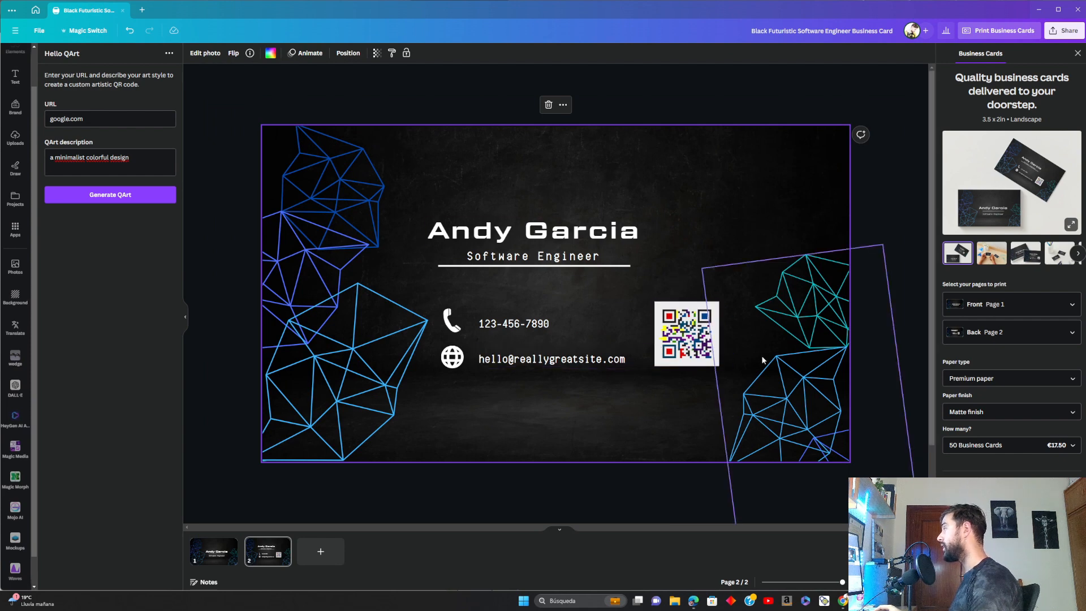
pyautogui.click(874, 213)
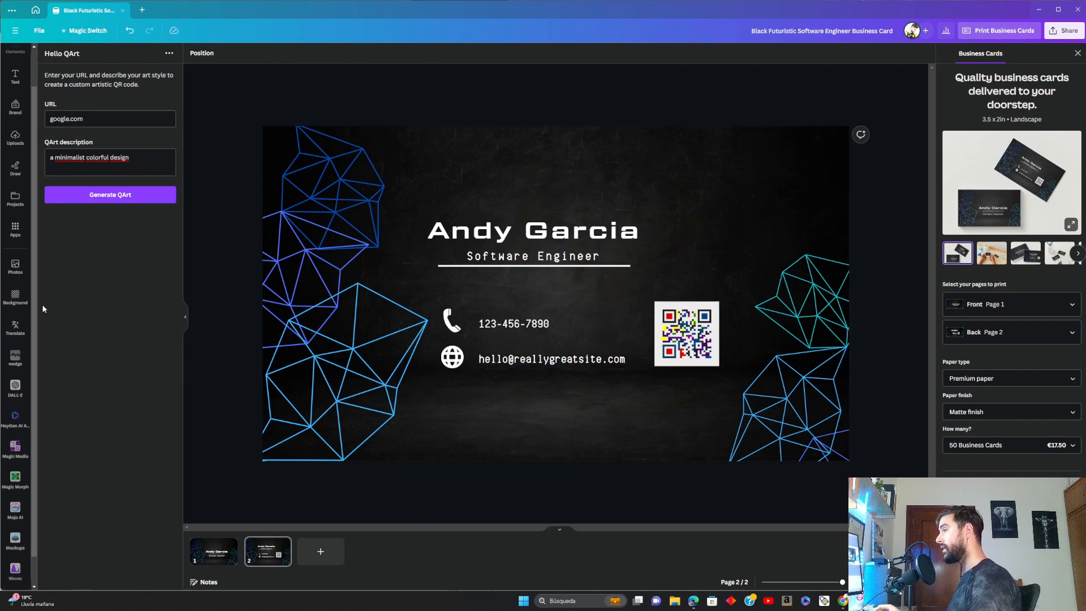
# Open the Mojo AI app from the AI-powered apps.
pyautogui.click(15, 229)
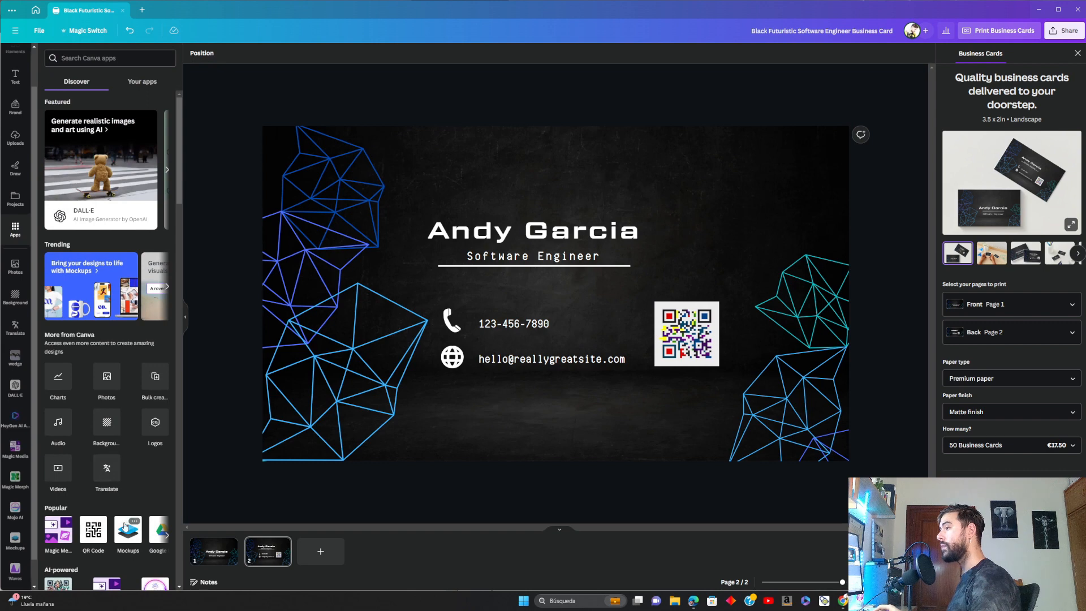
pyautogui.scroll(-3, 124, 526)
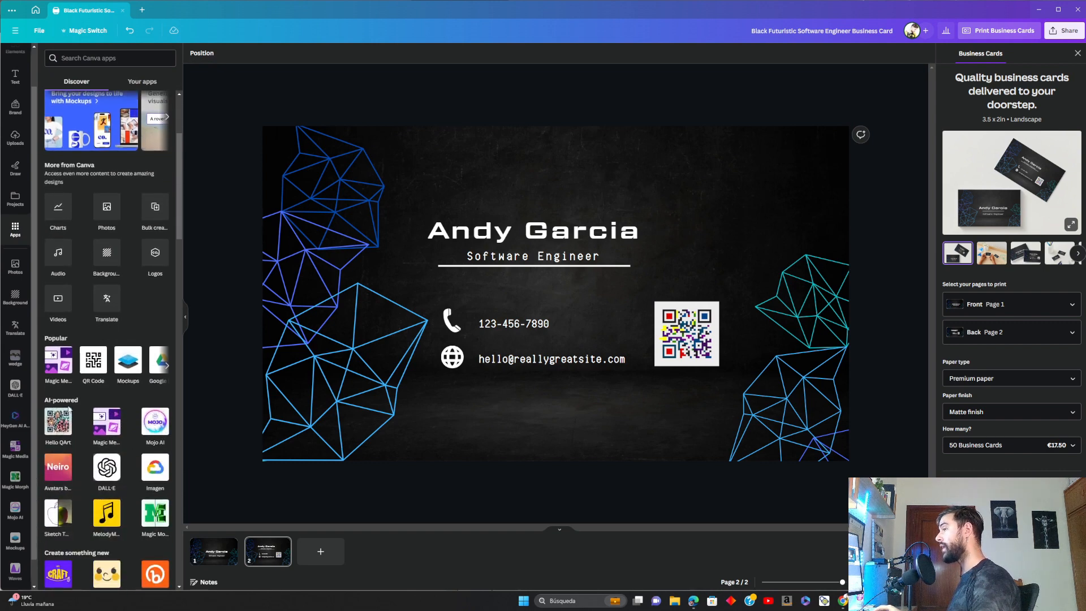
pyautogui.click(154, 426)
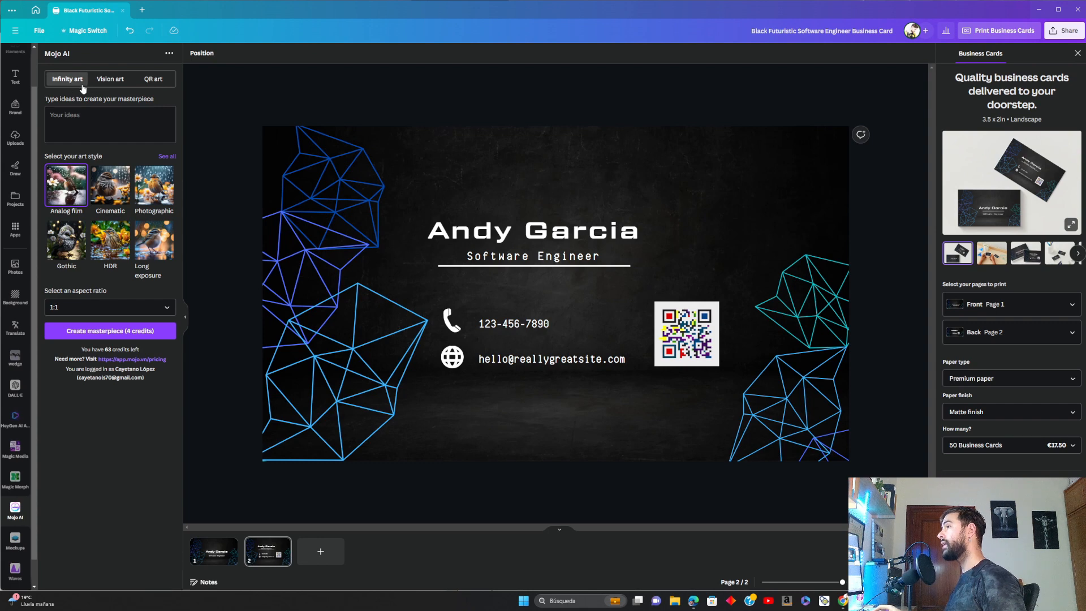
# Examine Mojo AI's Vision art options and the full list of Infinity art styles.
pyautogui.click(110, 80)
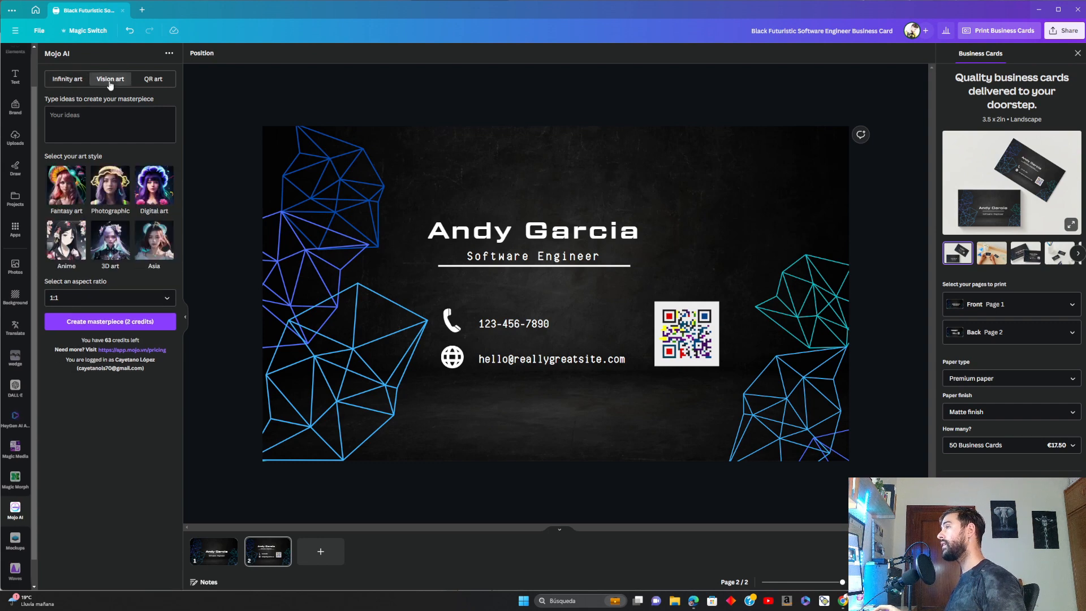
pyautogui.click(113, 123)
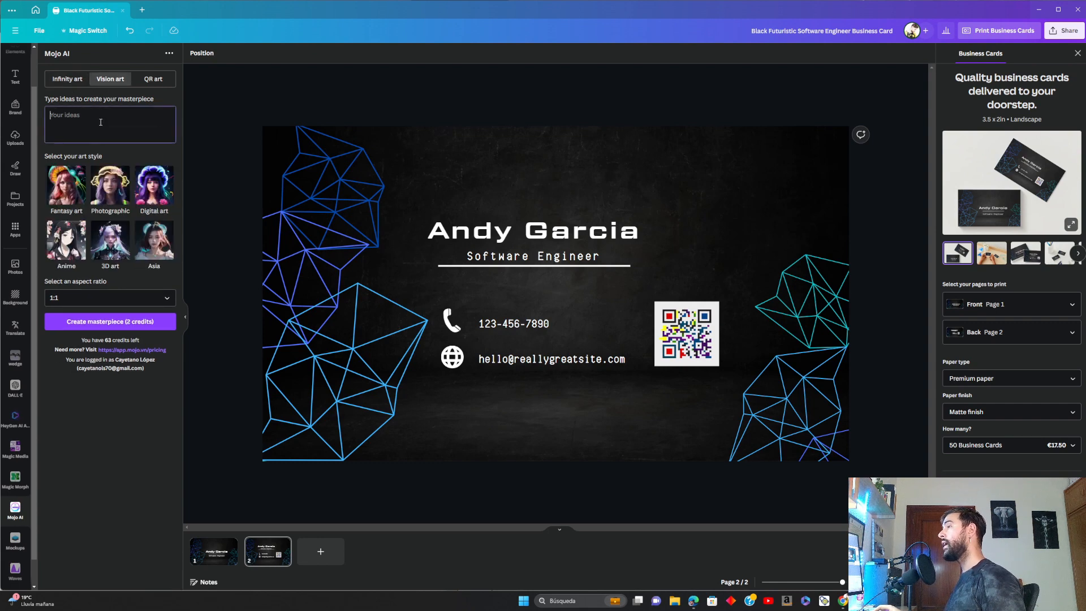
pyautogui.click(67, 79)
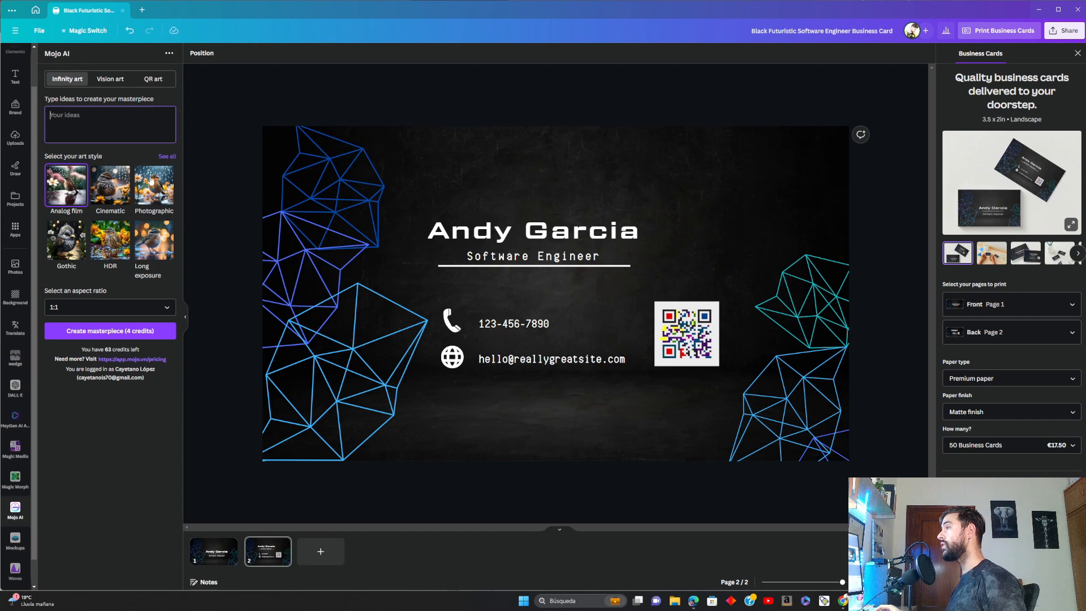
pyautogui.click(166, 156)
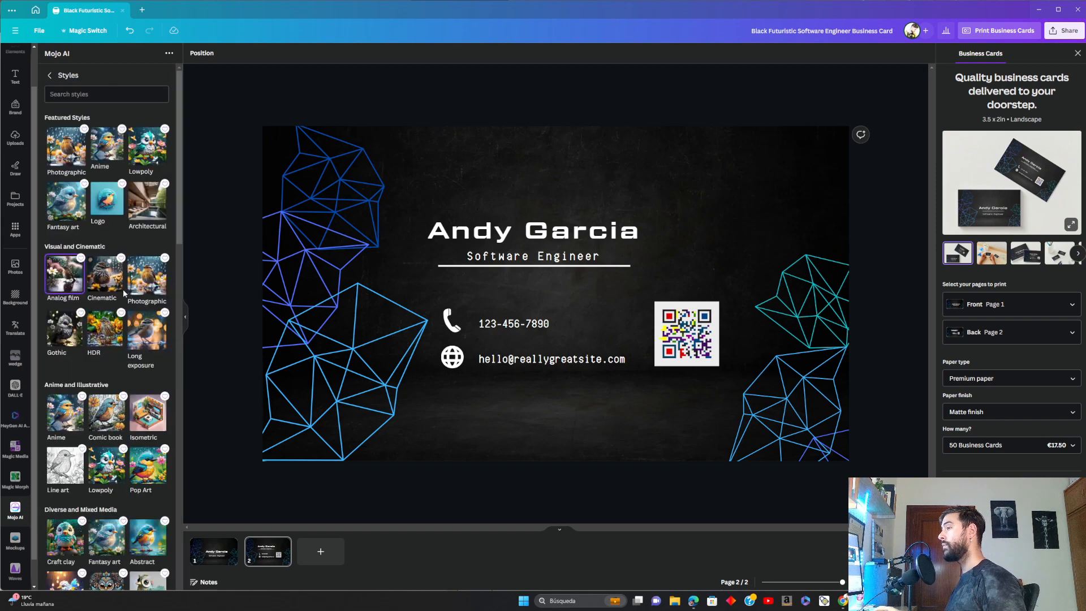
pyautogui.scroll(-5, 123, 291)
pyautogui.scroll(-5, 123, 293)
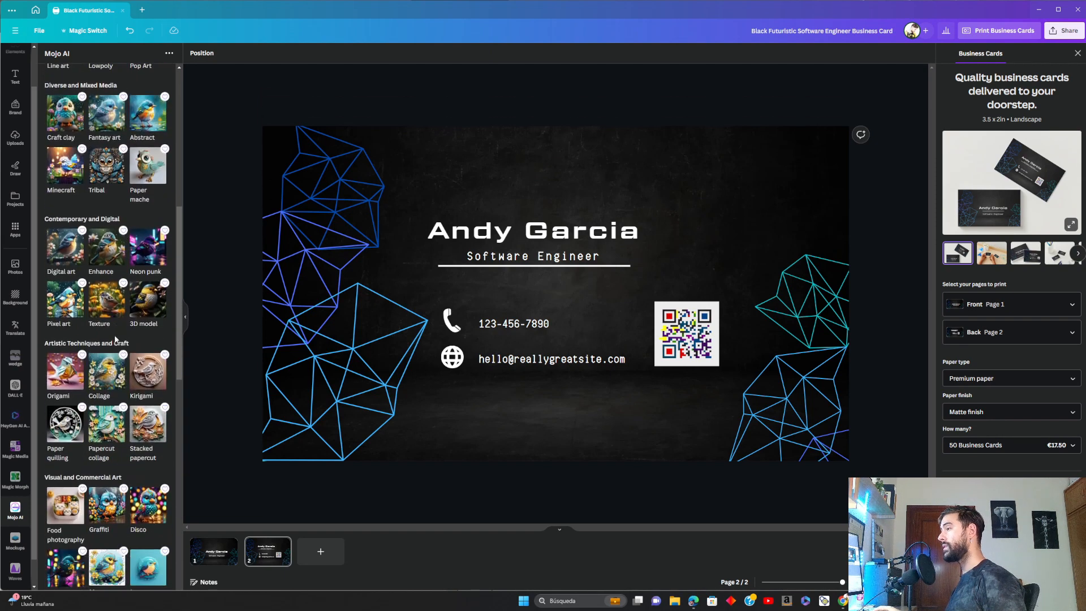
pyautogui.scroll(-6, 111, 385)
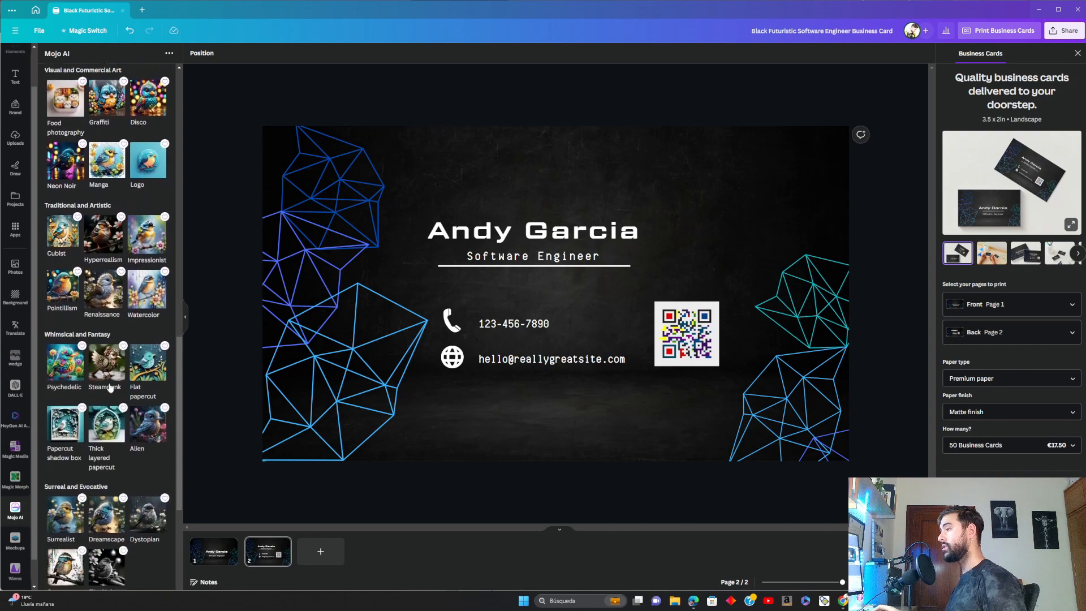
pyautogui.scroll(-4, 110, 387)
pyautogui.scroll(20, 100, 423)
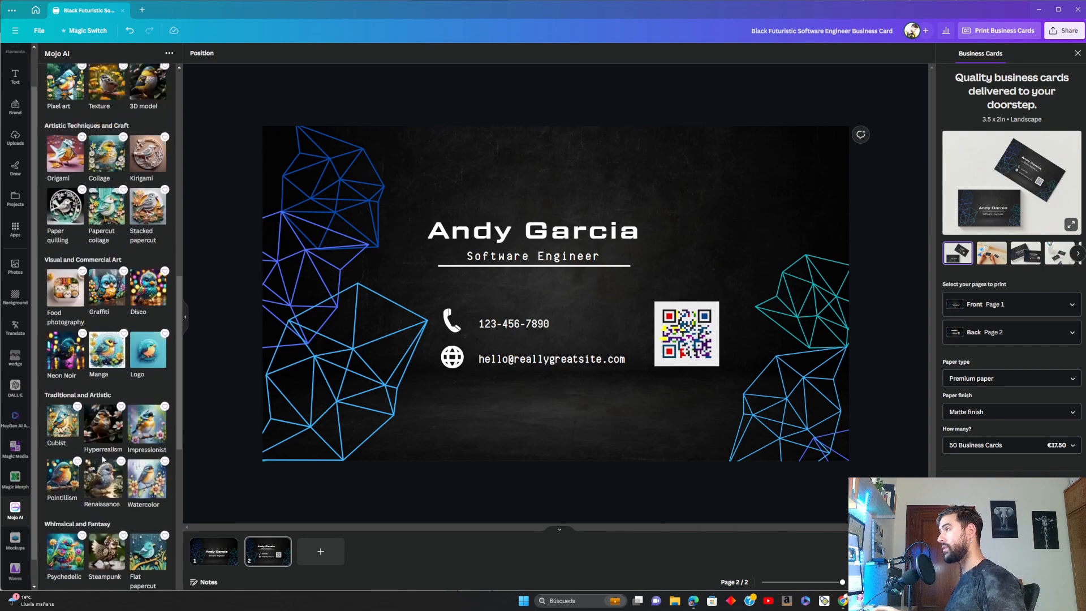
# Return to Mojo AI's Infinity art options and examine the aspect ratios on offer.
pyautogui.click(49, 76)
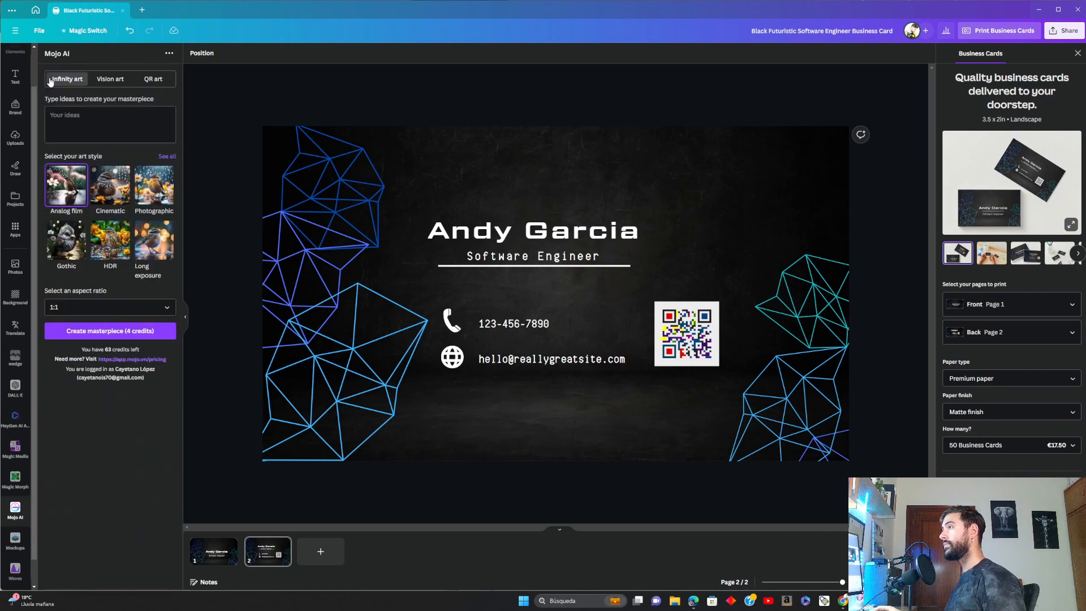
pyautogui.click(109, 306)
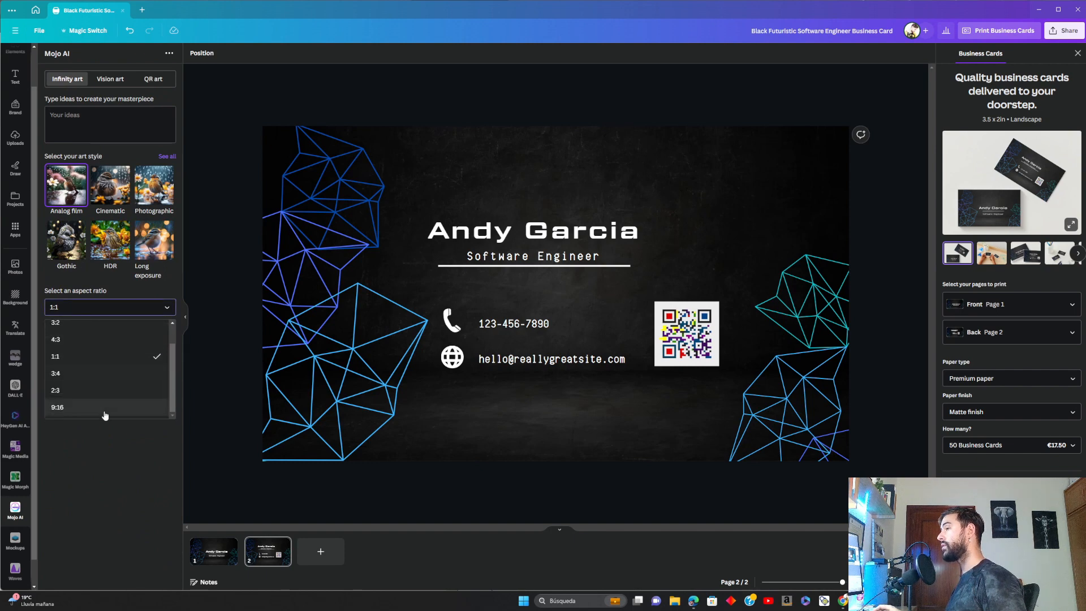
pyautogui.scroll(-1, 106, 379)
pyautogui.scroll(1, 106, 380)
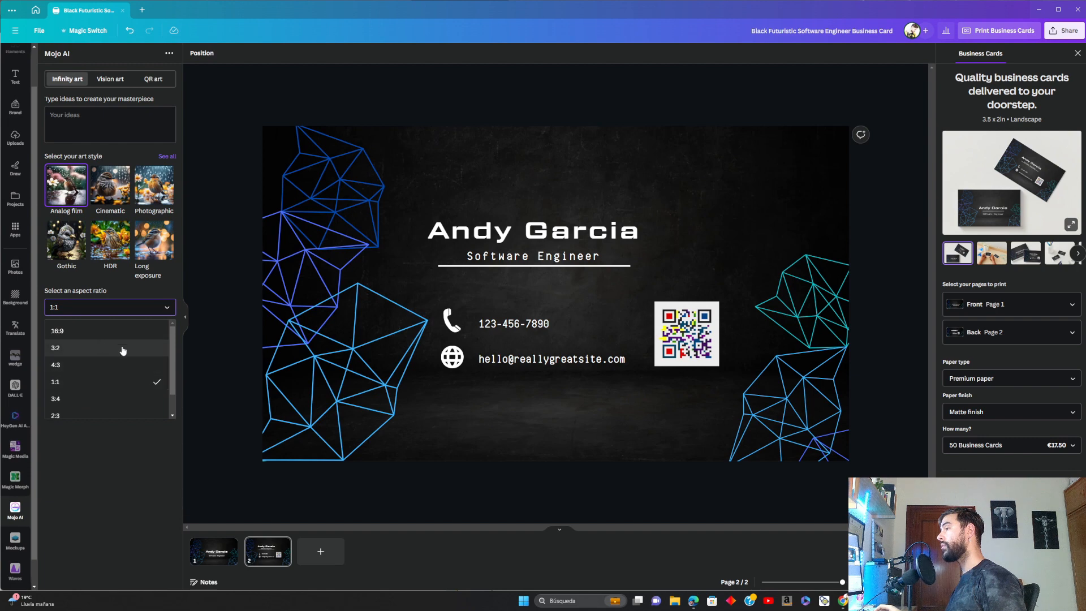
pyautogui.click(98, 307)
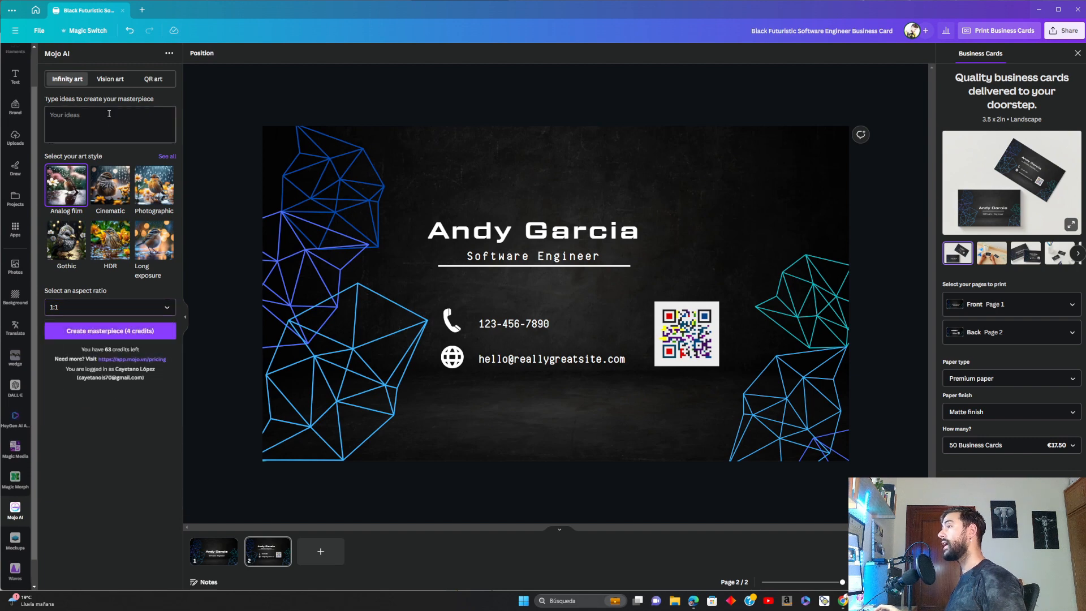
# Try the Digital art style at a 16:9 aspect ratio in Vision art and the Cinematic style in Infinity art.
pyautogui.click(112, 80)
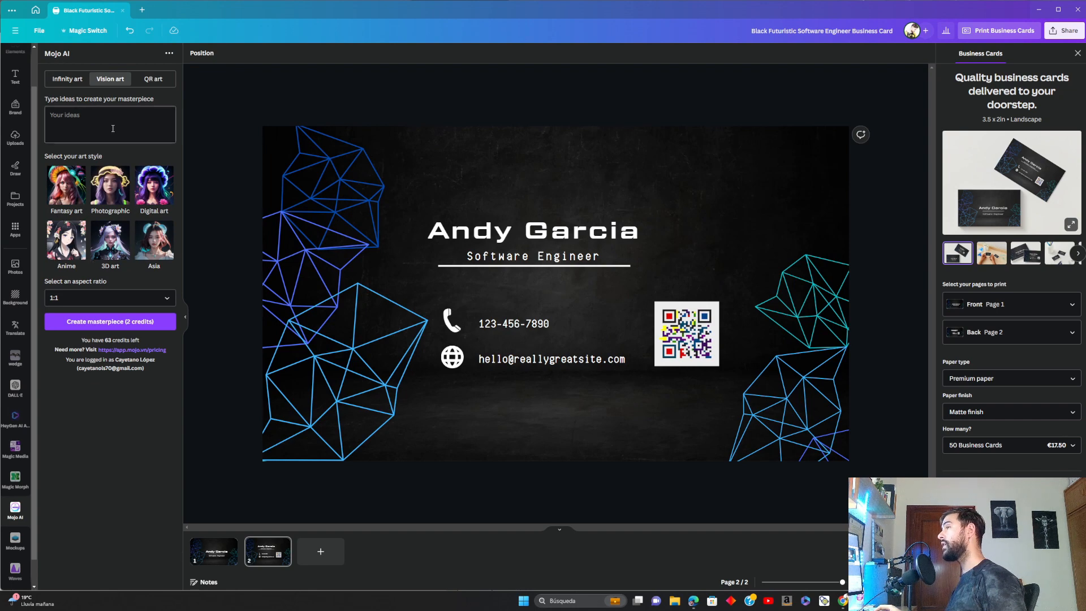
pyautogui.click(124, 302)
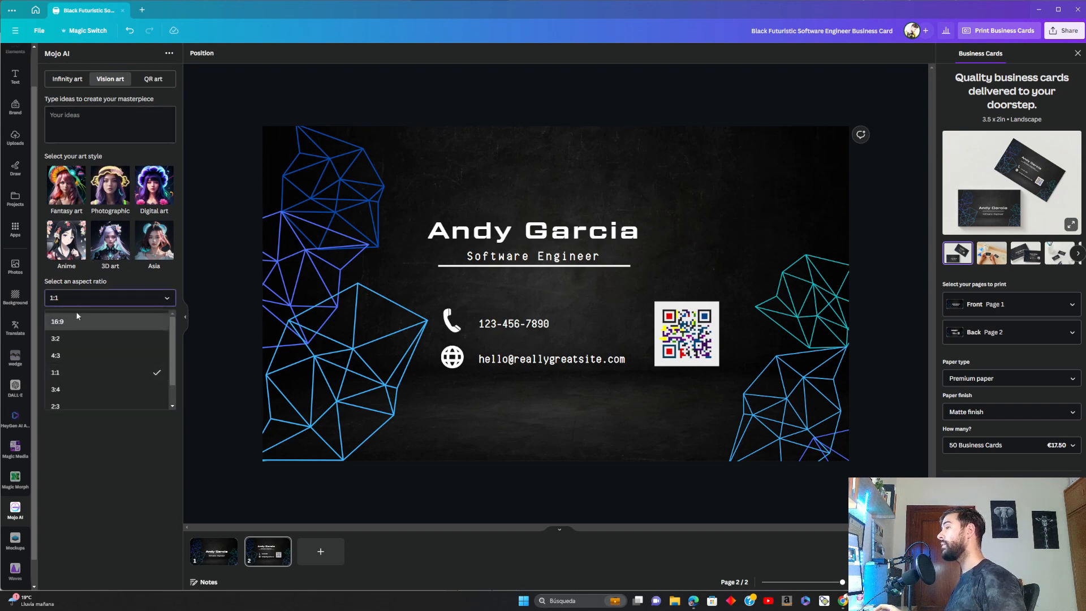
pyautogui.click(117, 373)
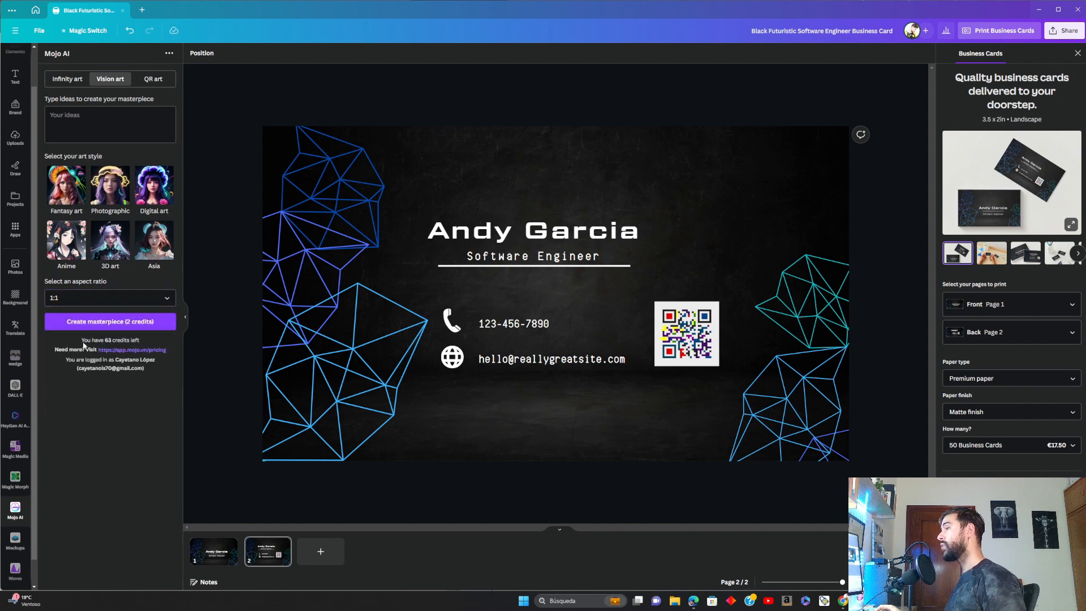
pyautogui.click(136, 297)
pyautogui.click(116, 337)
pyautogui.click(135, 304)
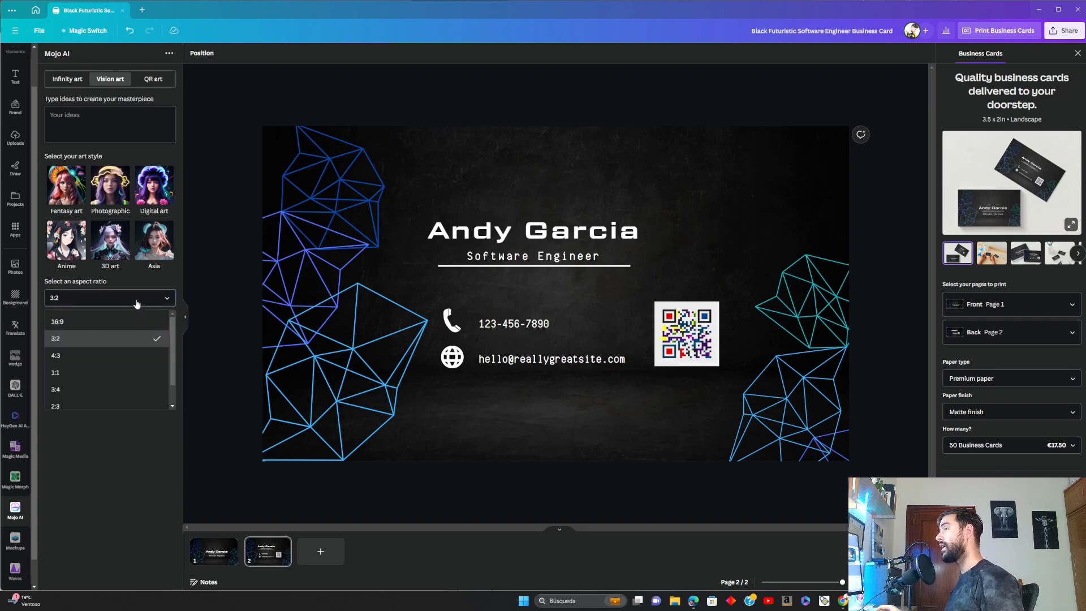
pyautogui.click(129, 318)
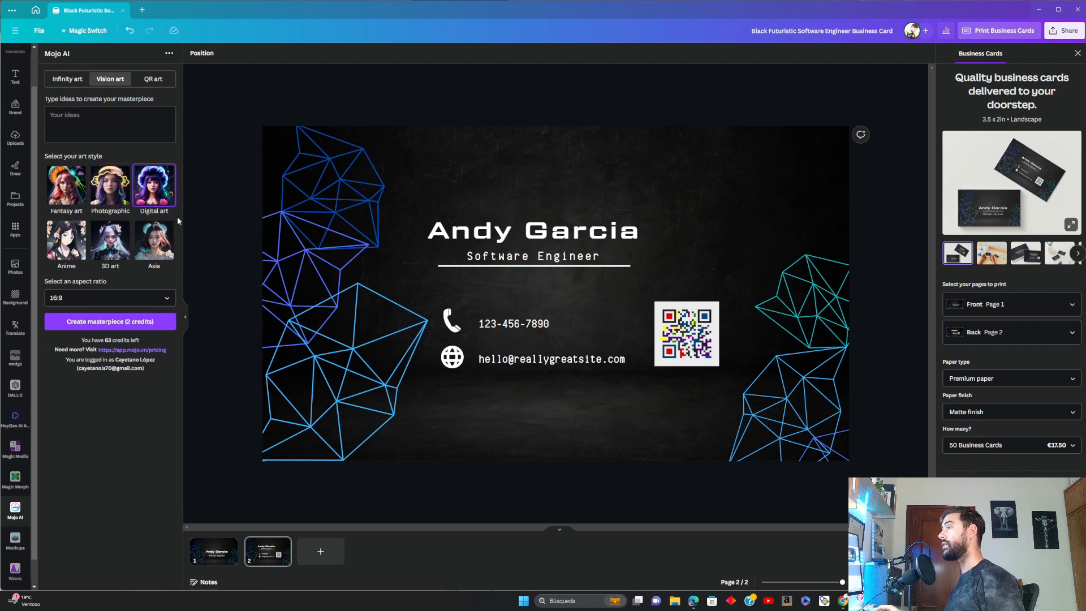
pyautogui.click(68, 299)
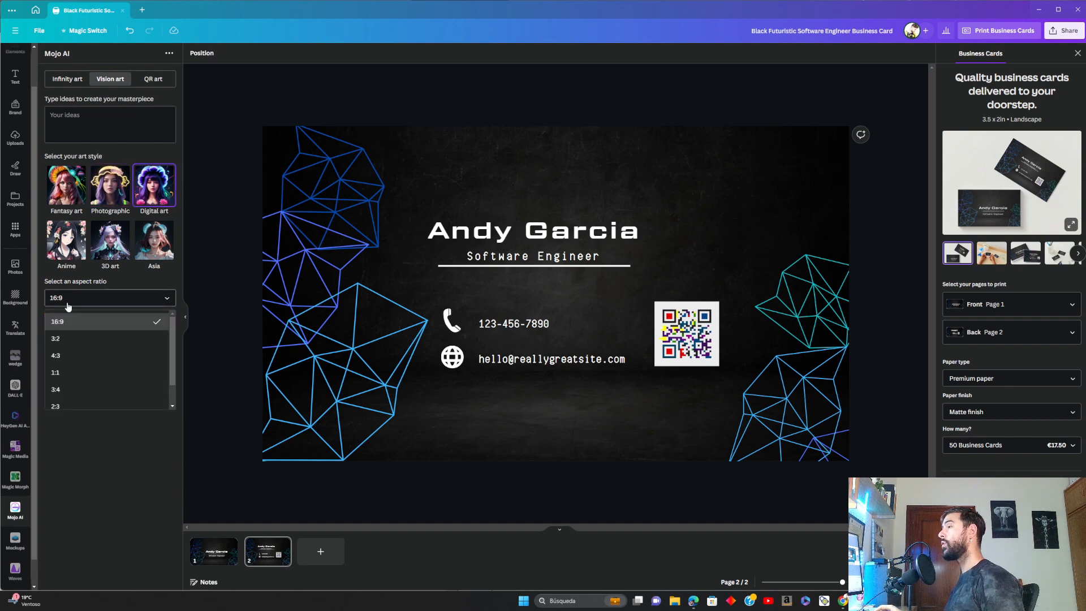
pyautogui.click(78, 323)
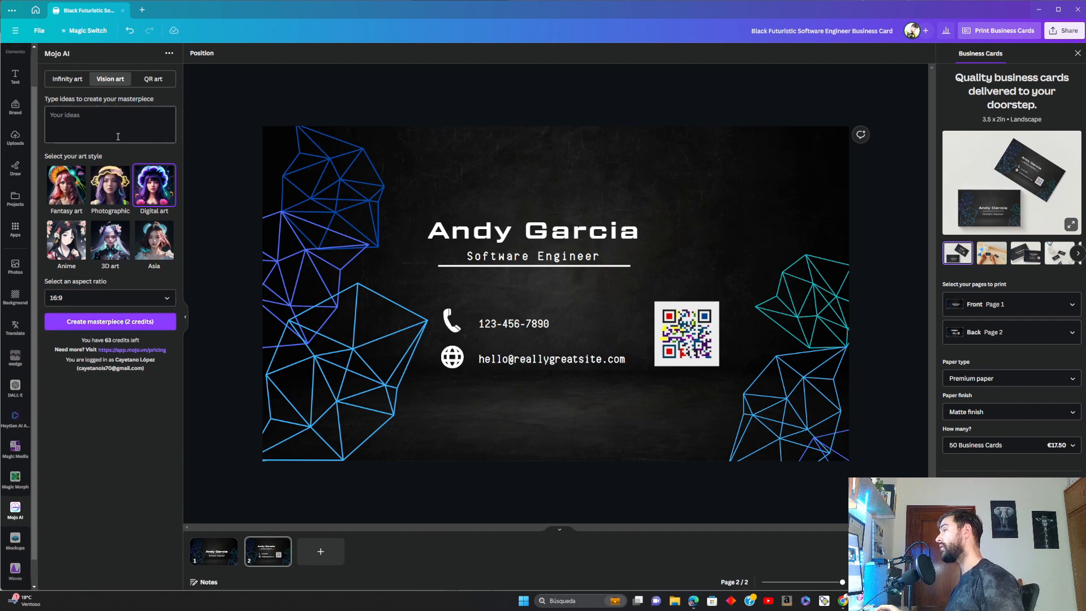
pyautogui.click(71, 82)
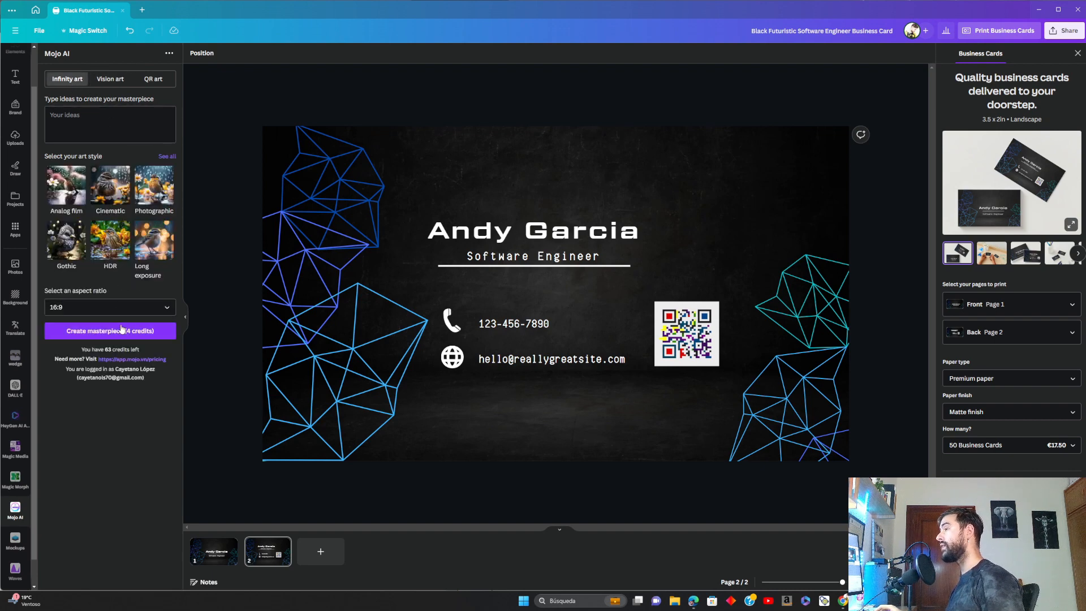
pyautogui.click(103, 201)
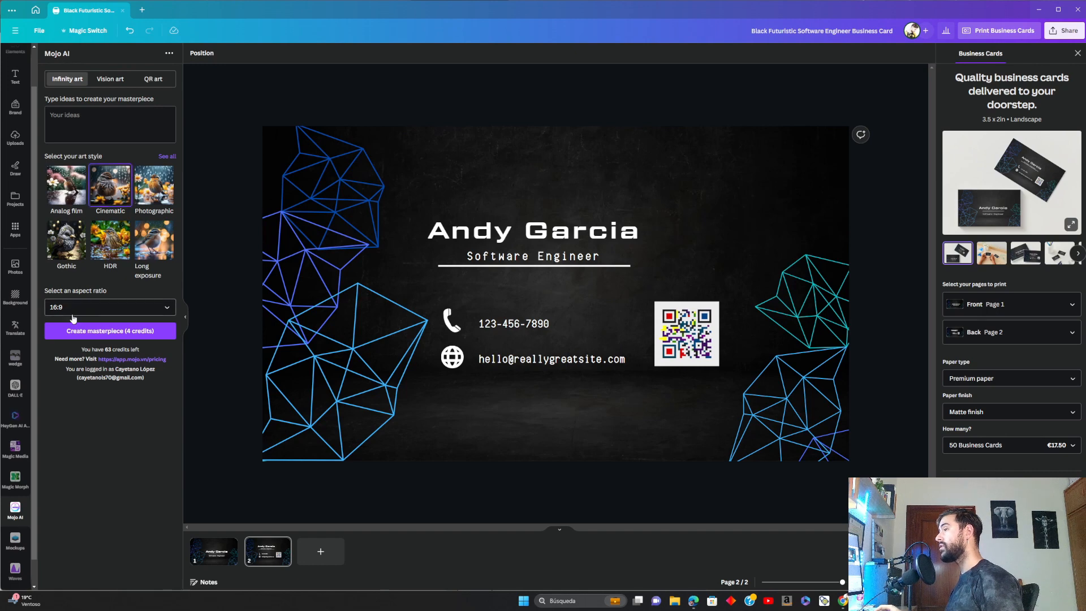
# Set up QR art in the Digital art style with the idea "a computer with gaming LEDS".
pyautogui.click(157, 84)
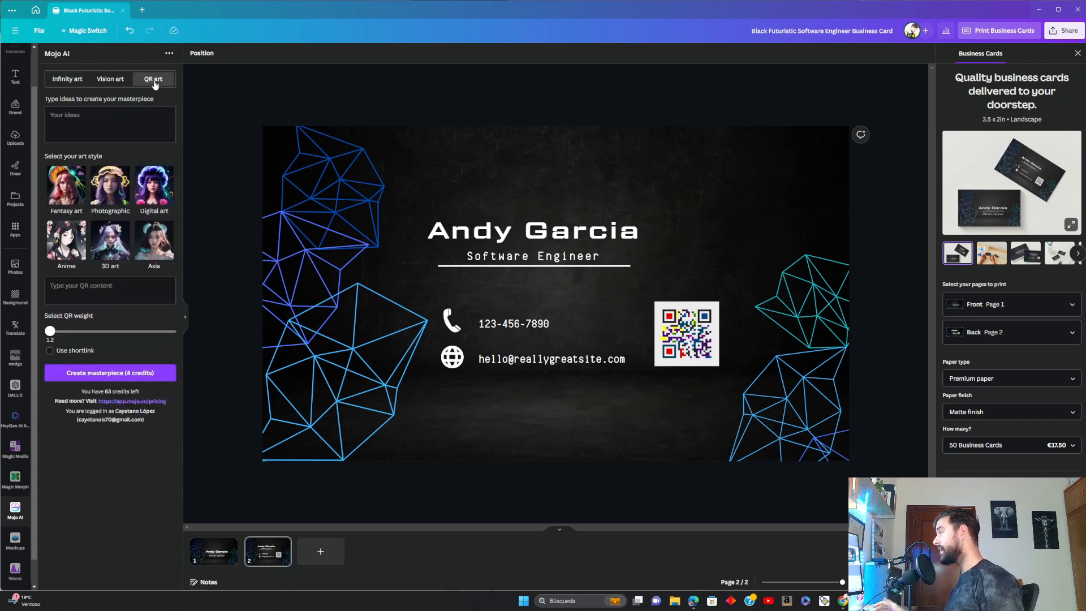
pyautogui.click(88, 116)
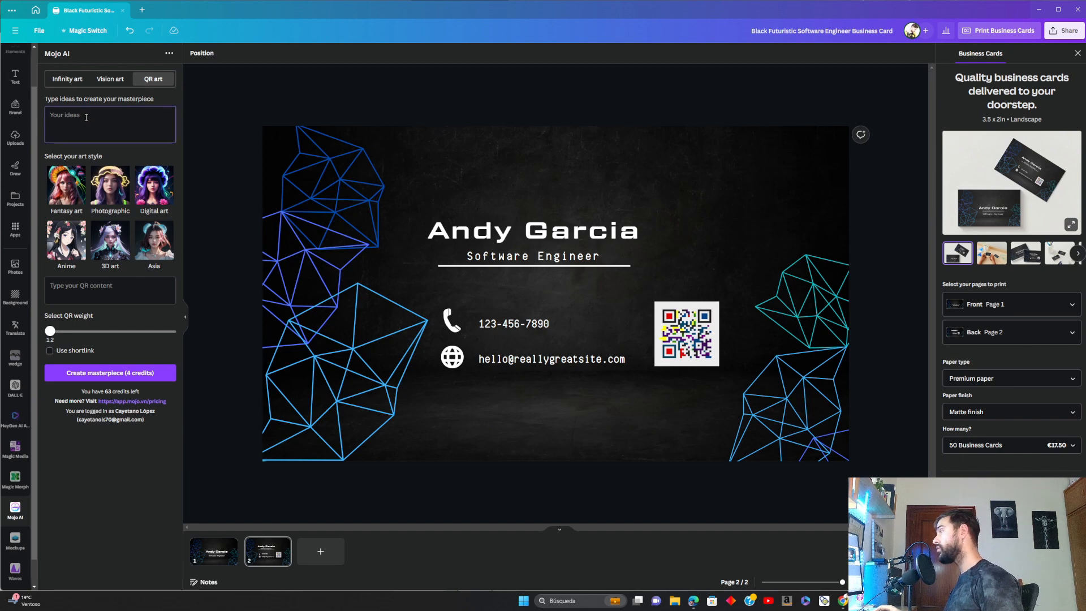
pyautogui.click(152, 190)
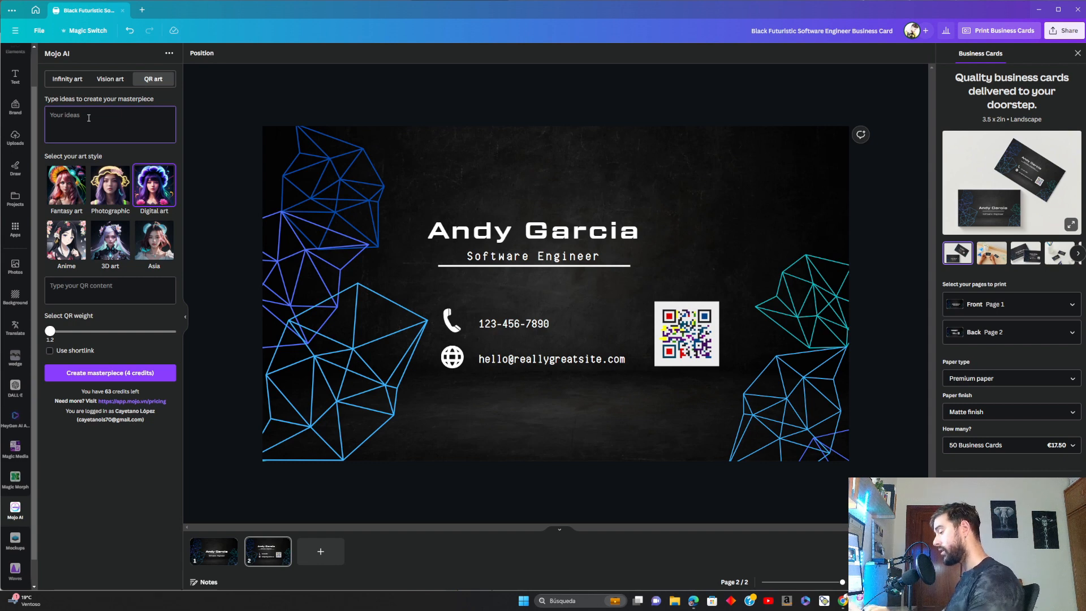
pyautogui.write('a computer with')
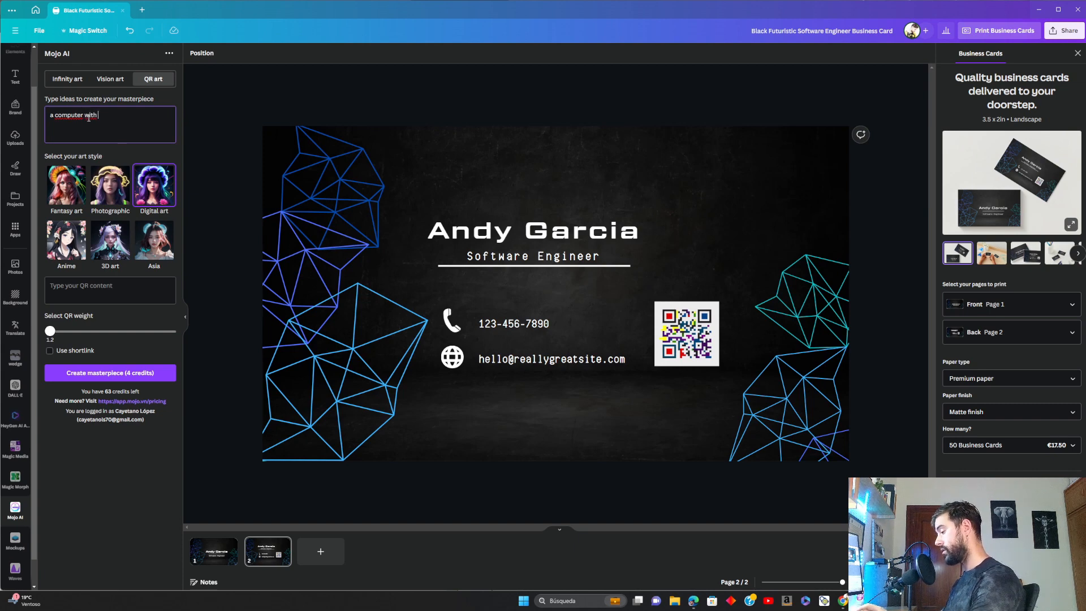
pyautogui.write('gaming LEDS')
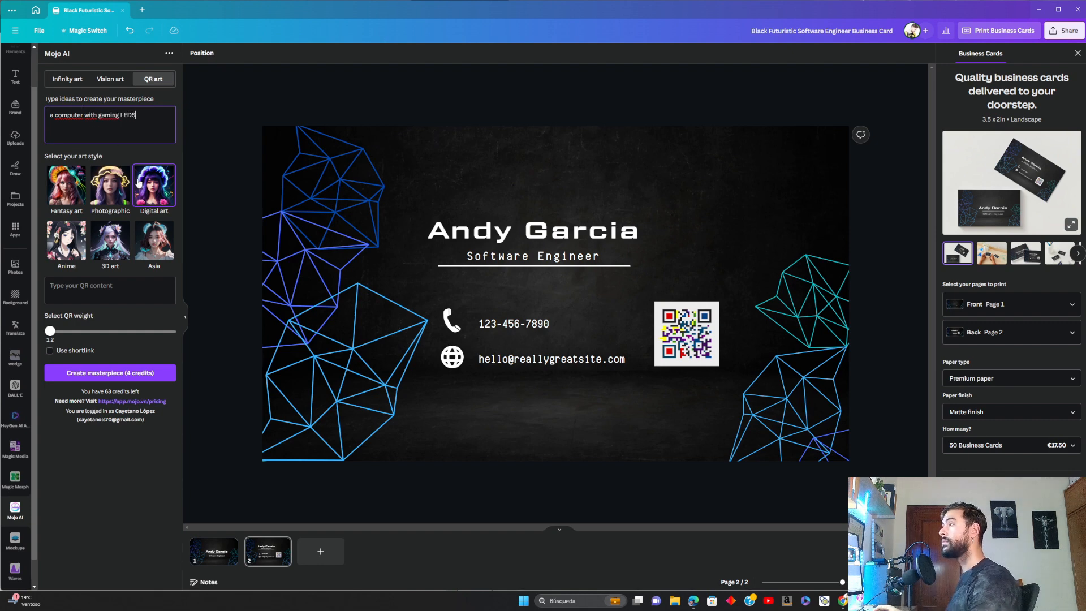
# Enter google.com as the QR content and generate the QR artwork.
pyautogui.click(116, 288)
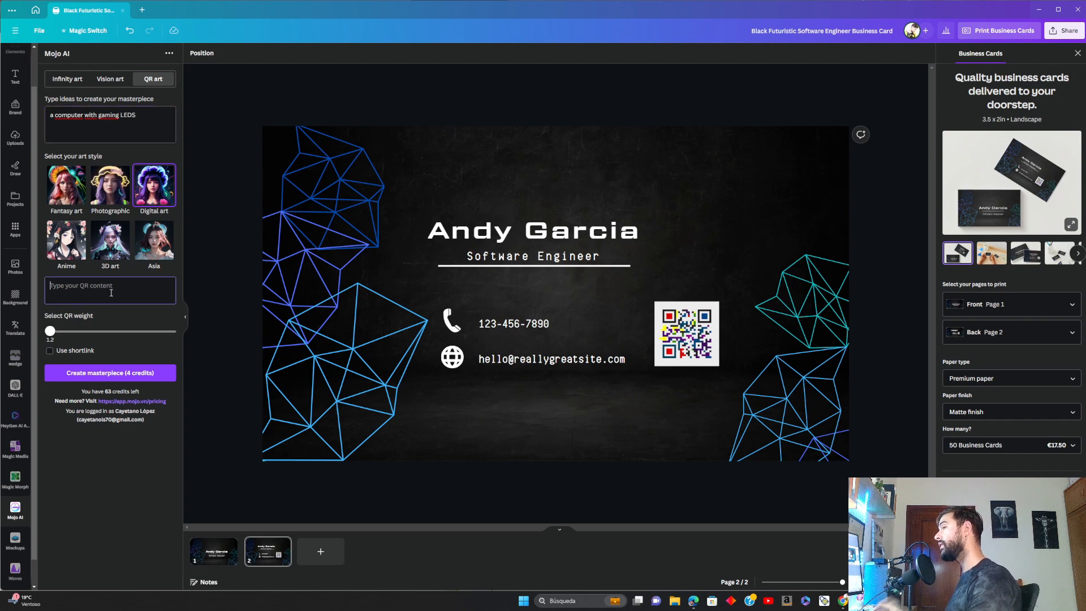
pyautogui.write('googl')
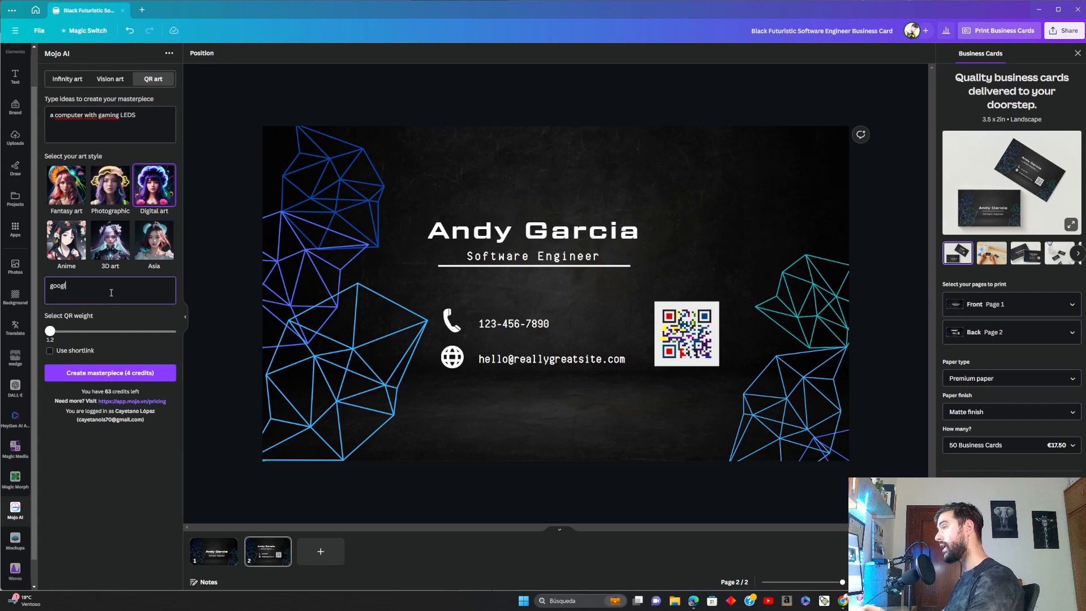
pyautogui.write('e.com')
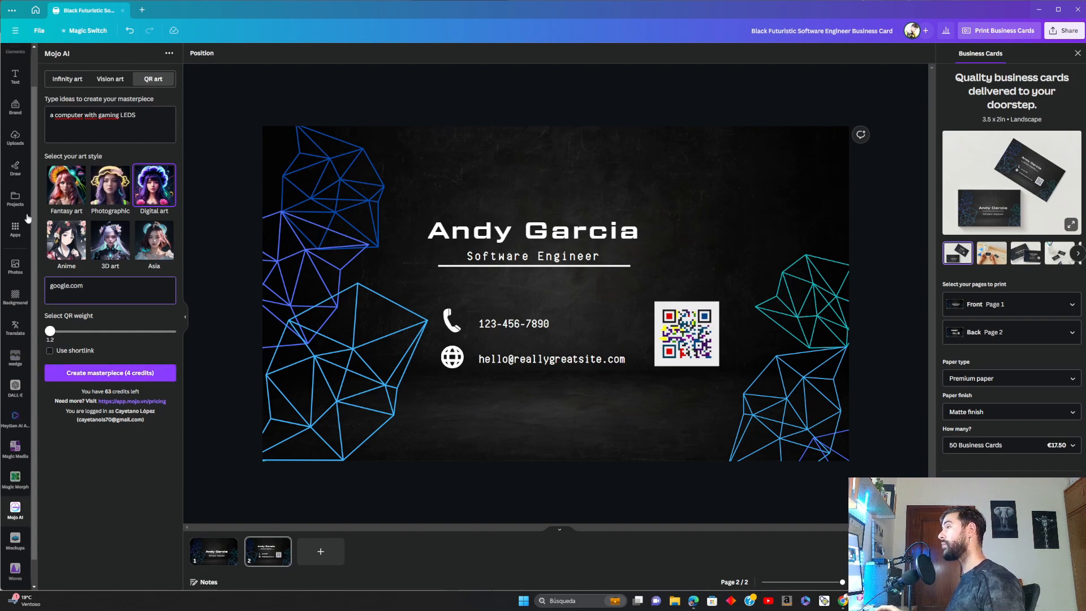
pyautogui.click(130, 375)
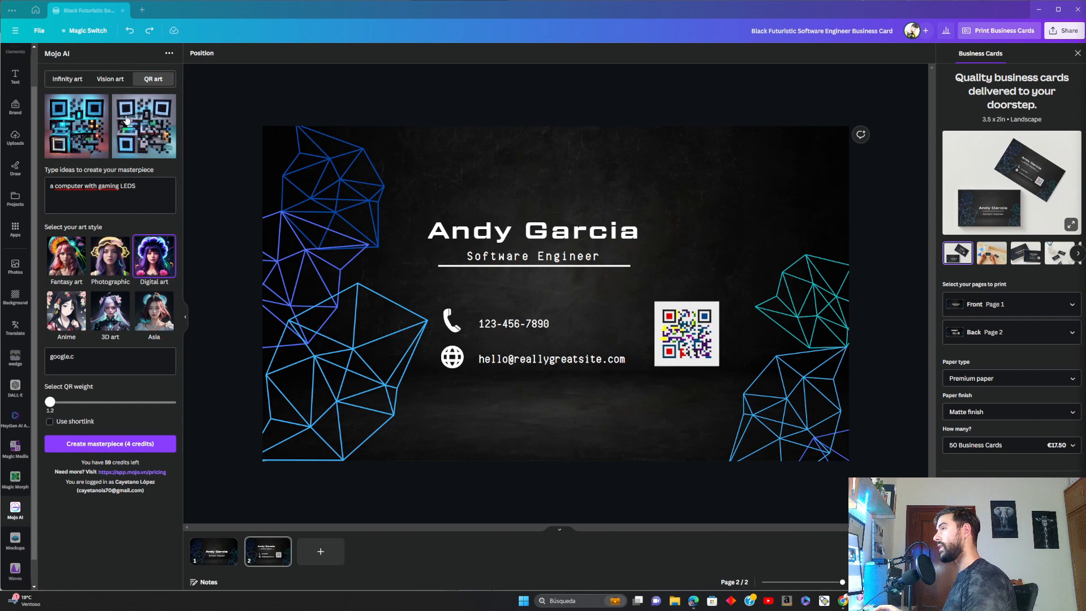
# Add the first generated QR artwork, with the reddish lower part, to page 2 and shrink it above the contact details.
pyautogui.moveTo(134, 125); pyautogui.dragTo(616, 166)
pyautogui.moveTo(733, 238); pyautogui.dragTo(787, 241)
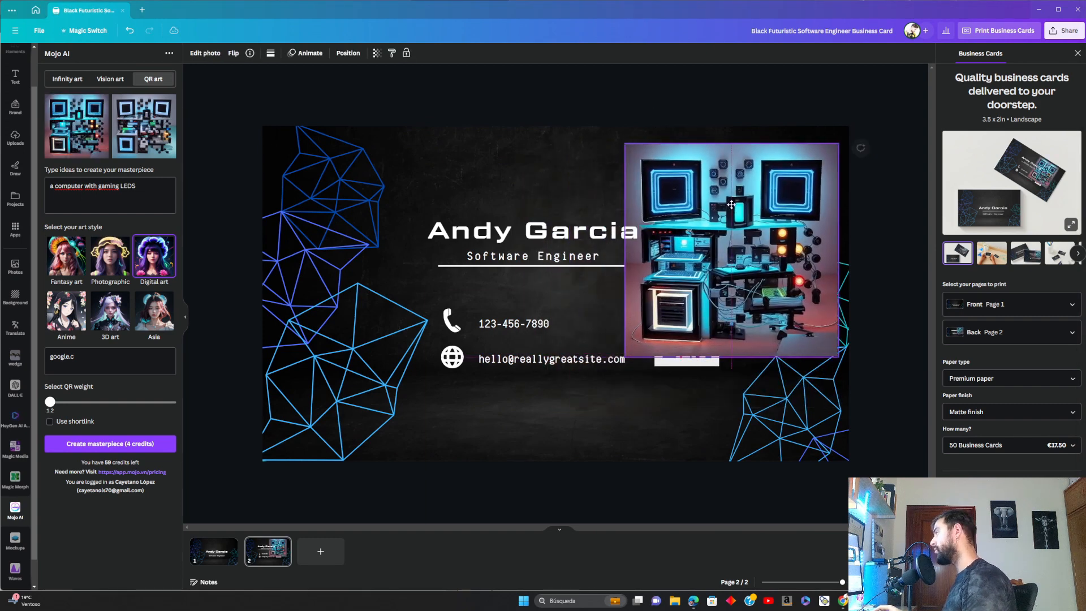
pyautogui.moveTo(834, 152); pyautogui.dragTo(782, 162)
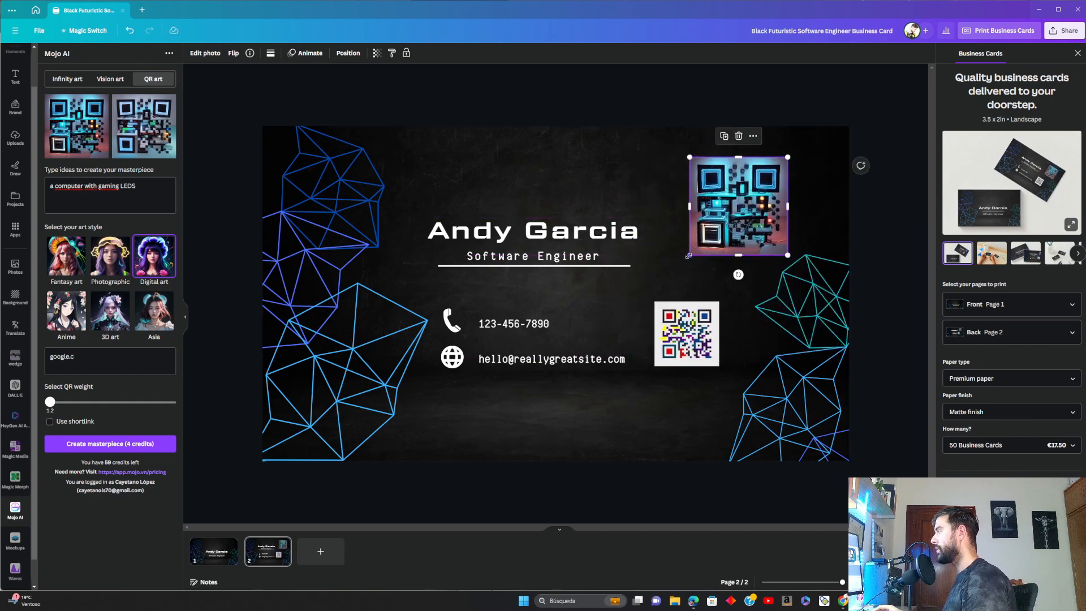
# Enlarge the QR artwork across the card's right half and bring it to the front of all layers.
pyautogui.moveTo(690, 255); pyautogui.dragTo(619, 408)
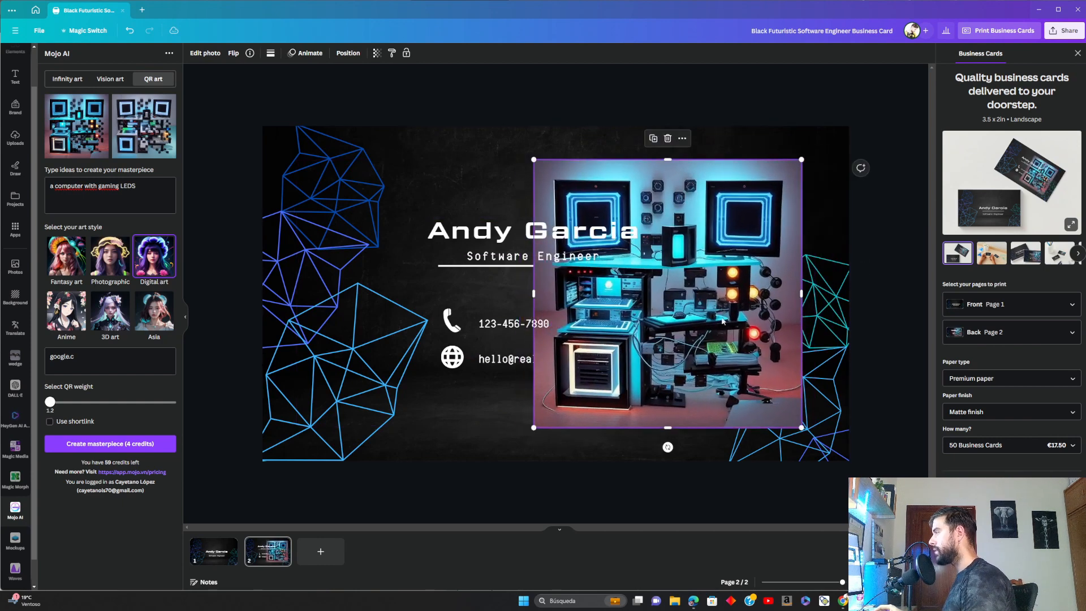
pyautogui.rightClick(746, 308)
pyautogui.moveTo(829, 409)
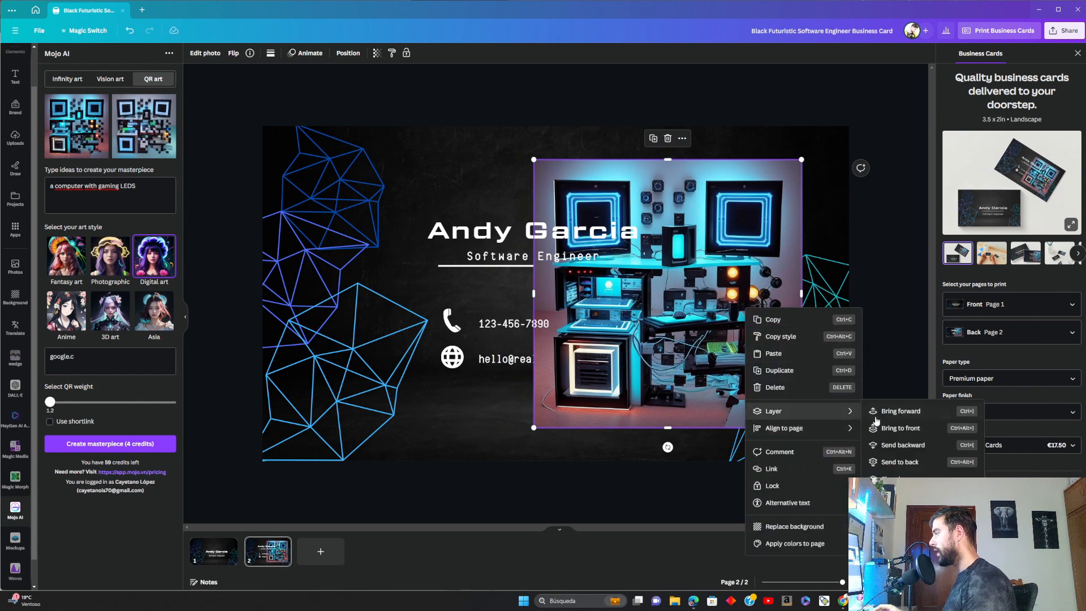
pyautogui.click(896, 434)
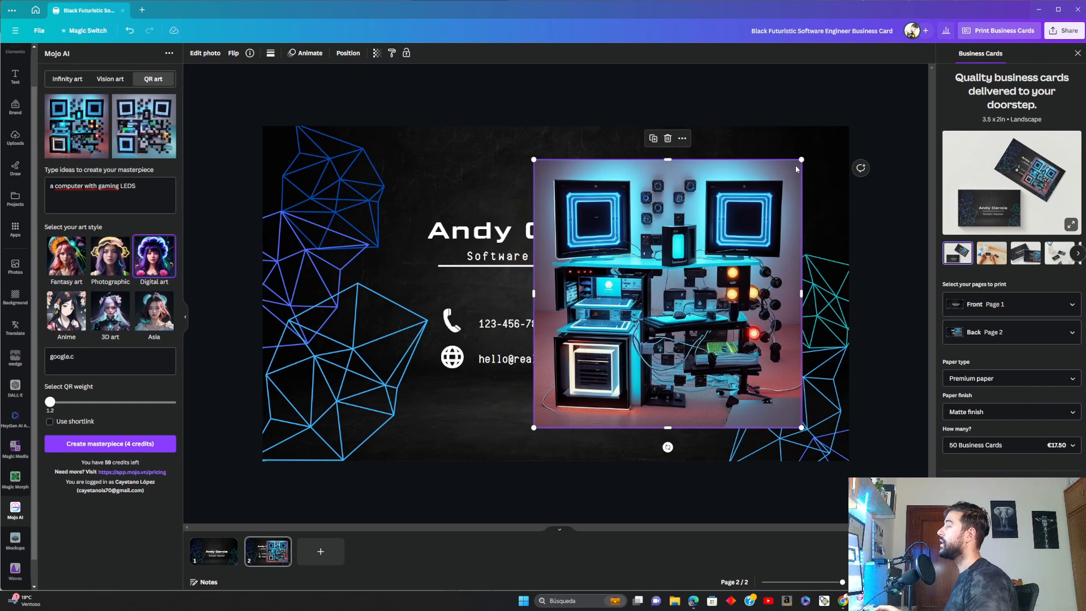
# Shrink the QR artwork and use it to replace the old colorful QR code beside the contact details.
pyautogui.moveTo(802, 159); pyautogui.dragTo(597, 365)
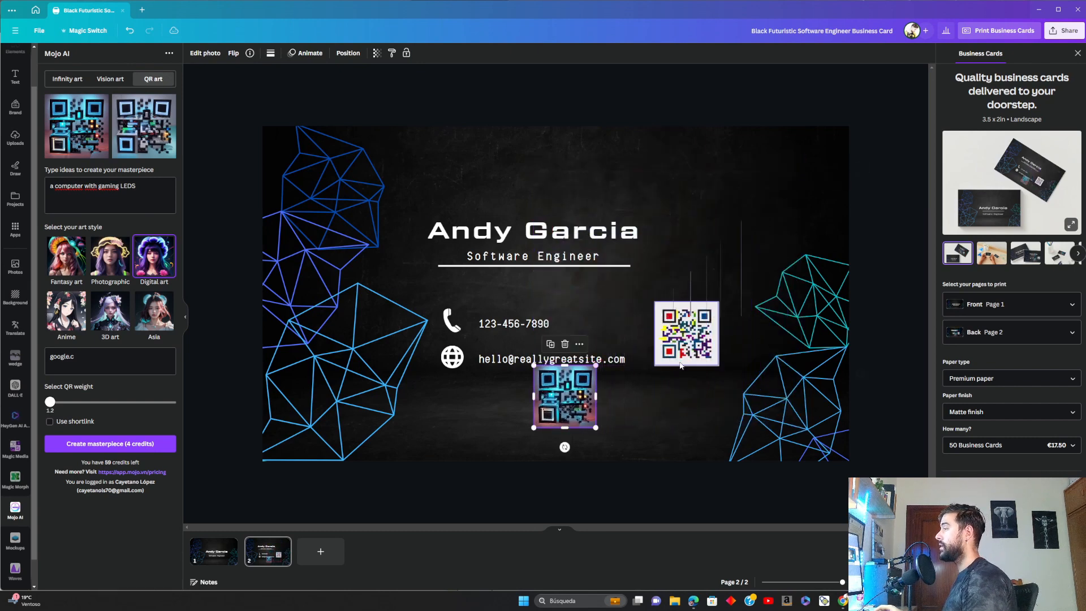
pyautogui.click(695, 352)
pyautogui.press('Delete')
pyautogui.moveTo(572, 408); pyautogui.dragTo(686, 349)
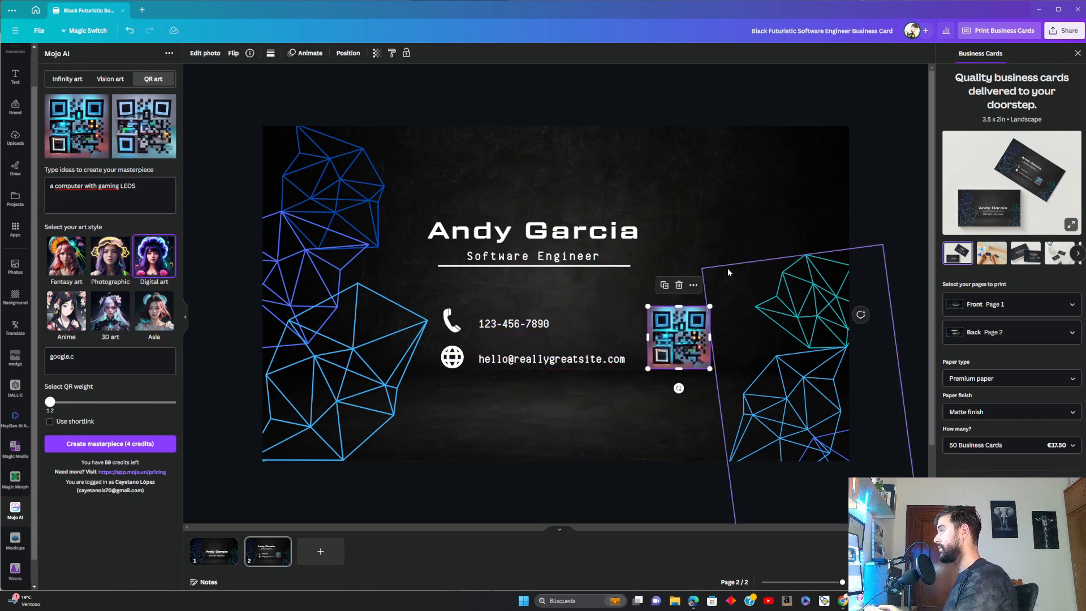
pyautogui.click(632, 348)
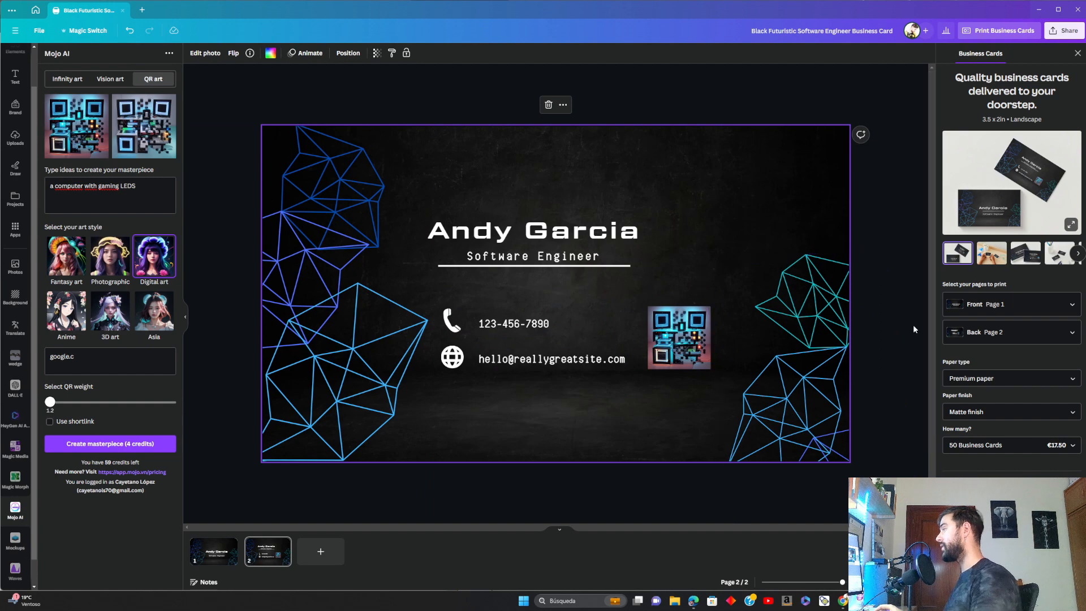
# Review page 1 of the business card, then page 2.
pyautogui.click(220, 560)
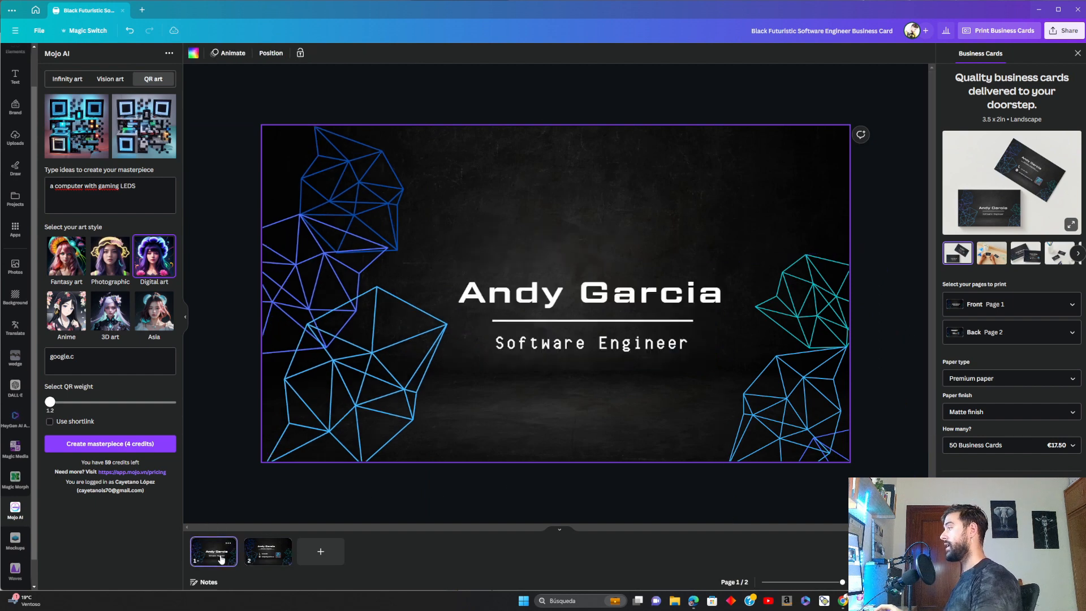
pyautogui.click(255, 562)
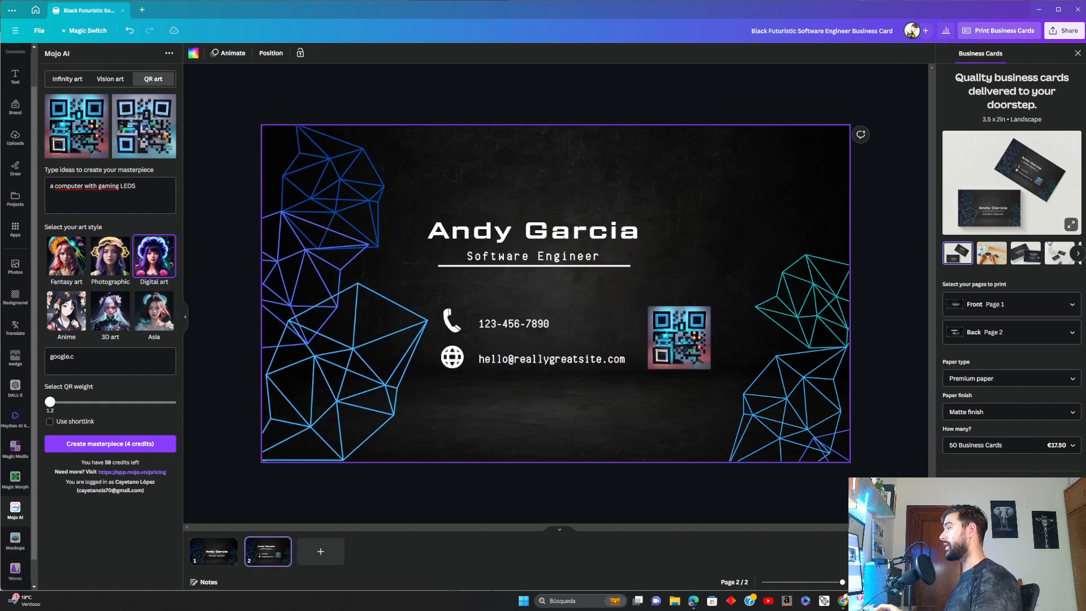
pyautogui.click(885, 198)
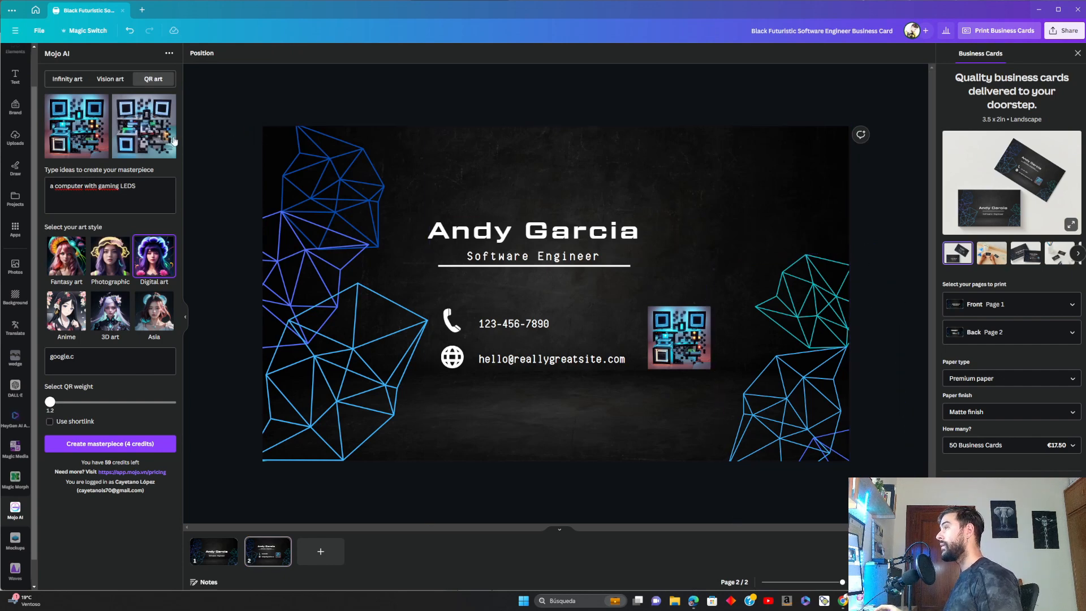
# Try the second generated QR artwork enlarged in page 2's upper-right area and delete it.
pyautogui.moveTo(145, 126); pyautogui.dragTo(768, 271)
pyautogui.moveTo(800, 317); pyautogui.dragTo(728, 204)
pyautogui.click(842, 229)
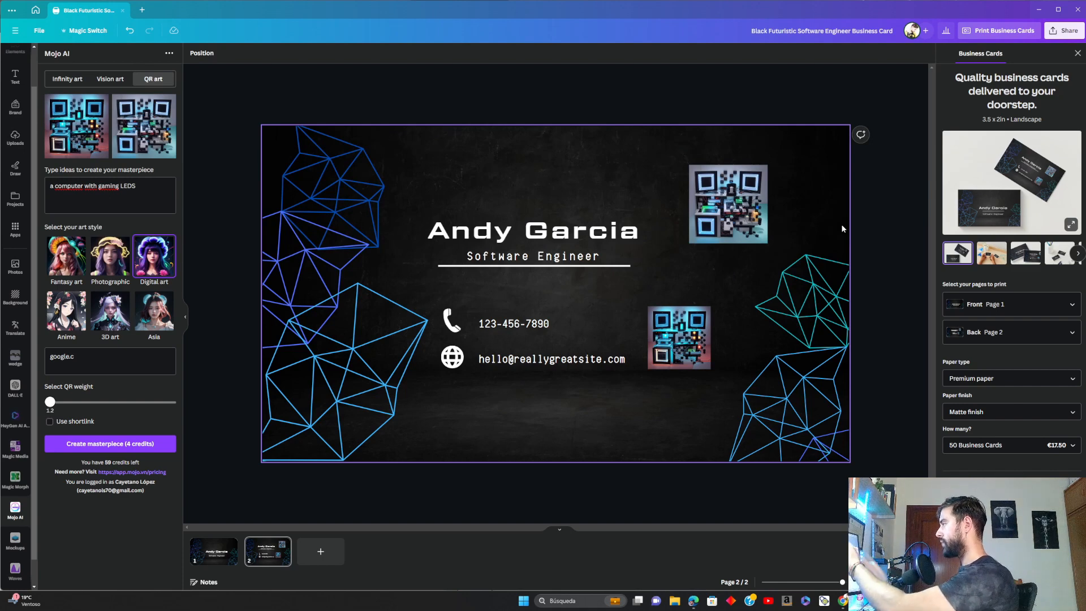
pyautogui.click(727, 223)
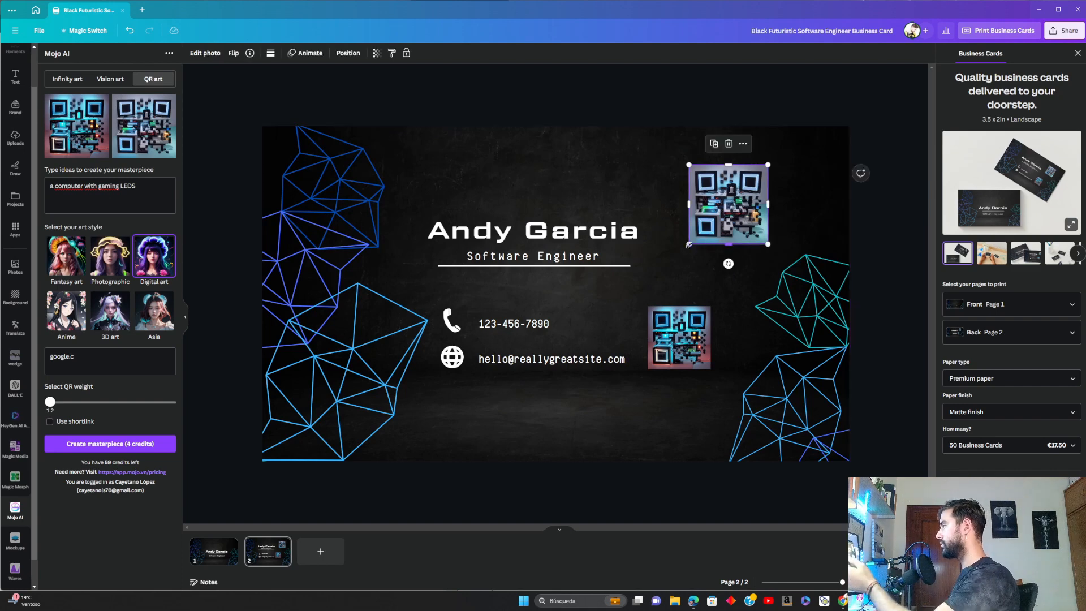
pyautogui.moveTo(689, 244); pyautogui.dragTo(595, 341)
pyautogui.moveTo(651, 283); pyautogui.dragTo(726, 251)
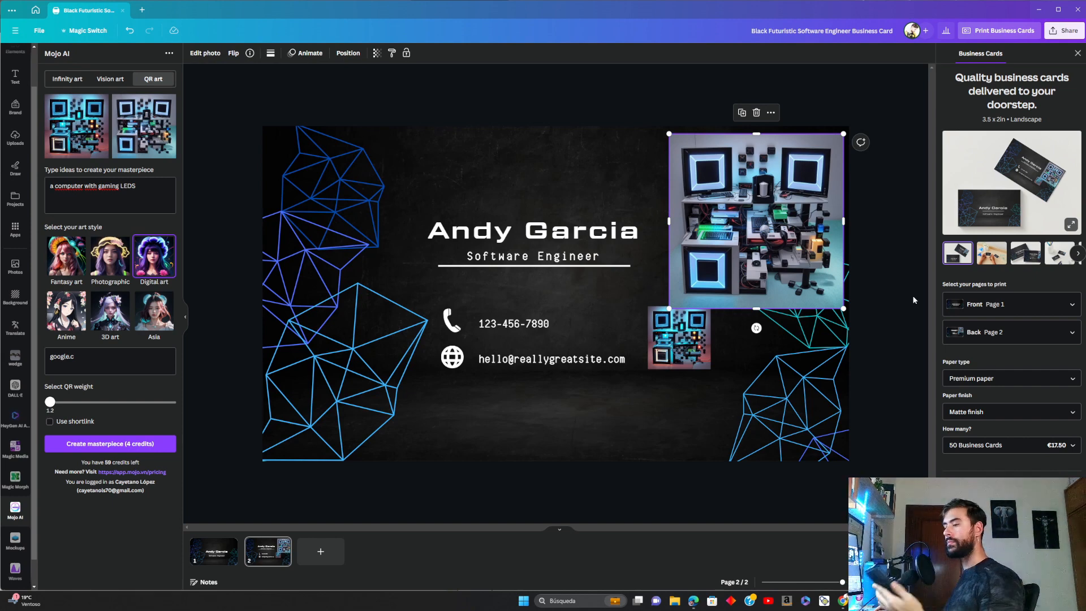
pyautogui.press('Delete')
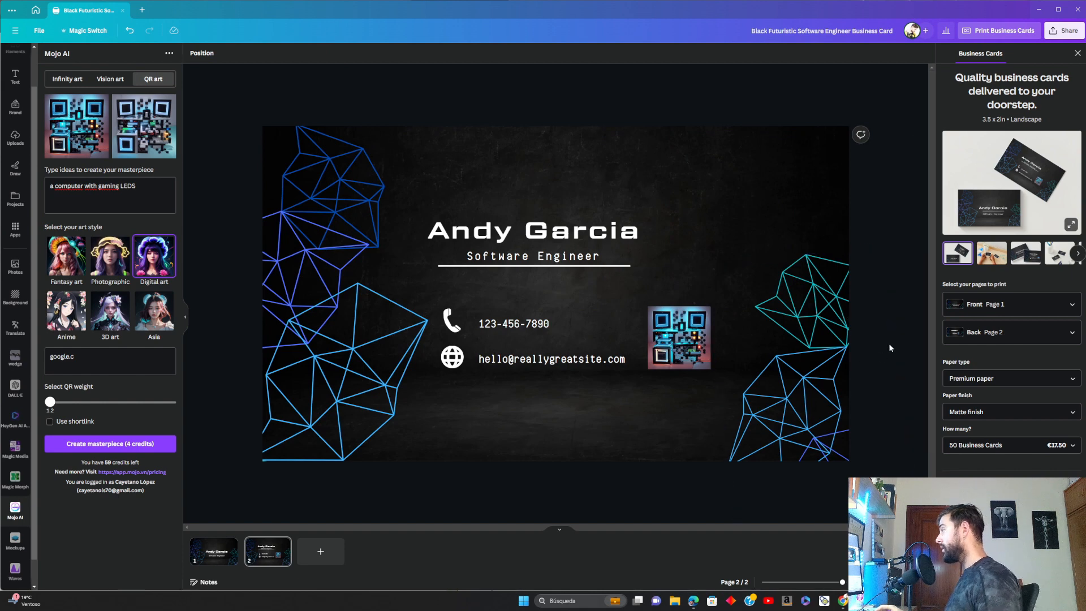